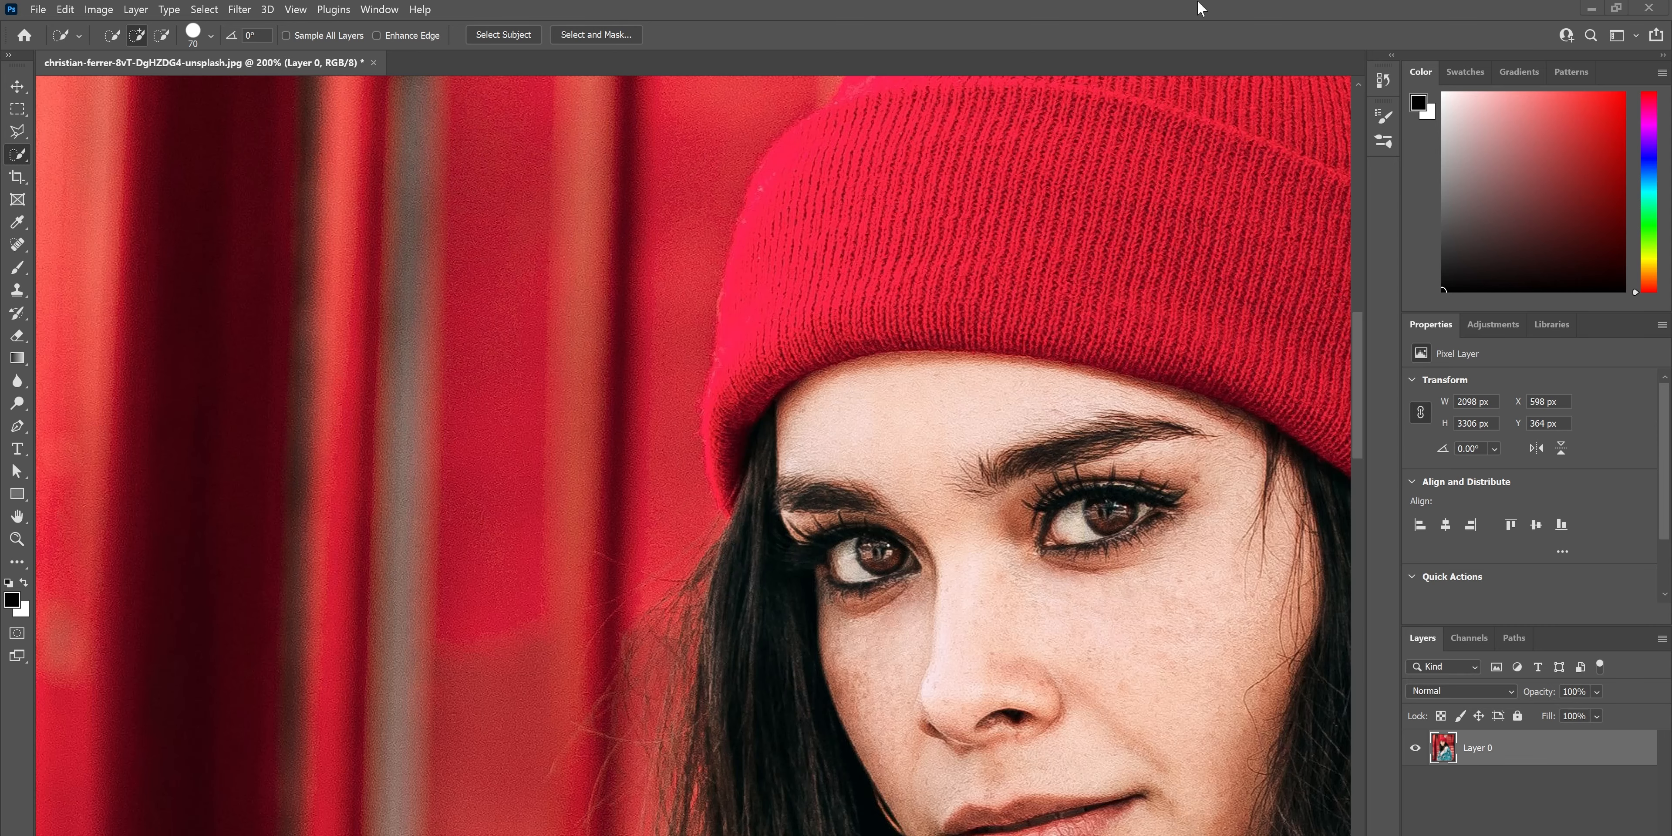
- Quick-select the woman and extend the selection over the missed edge of her beanie beside the red wall
{"action": "left_click", "coordinate": [1159, 9]}
{"action": "left_click_drag", "start_coordinate": [1028, 313], "coordinate": [947, 282]}
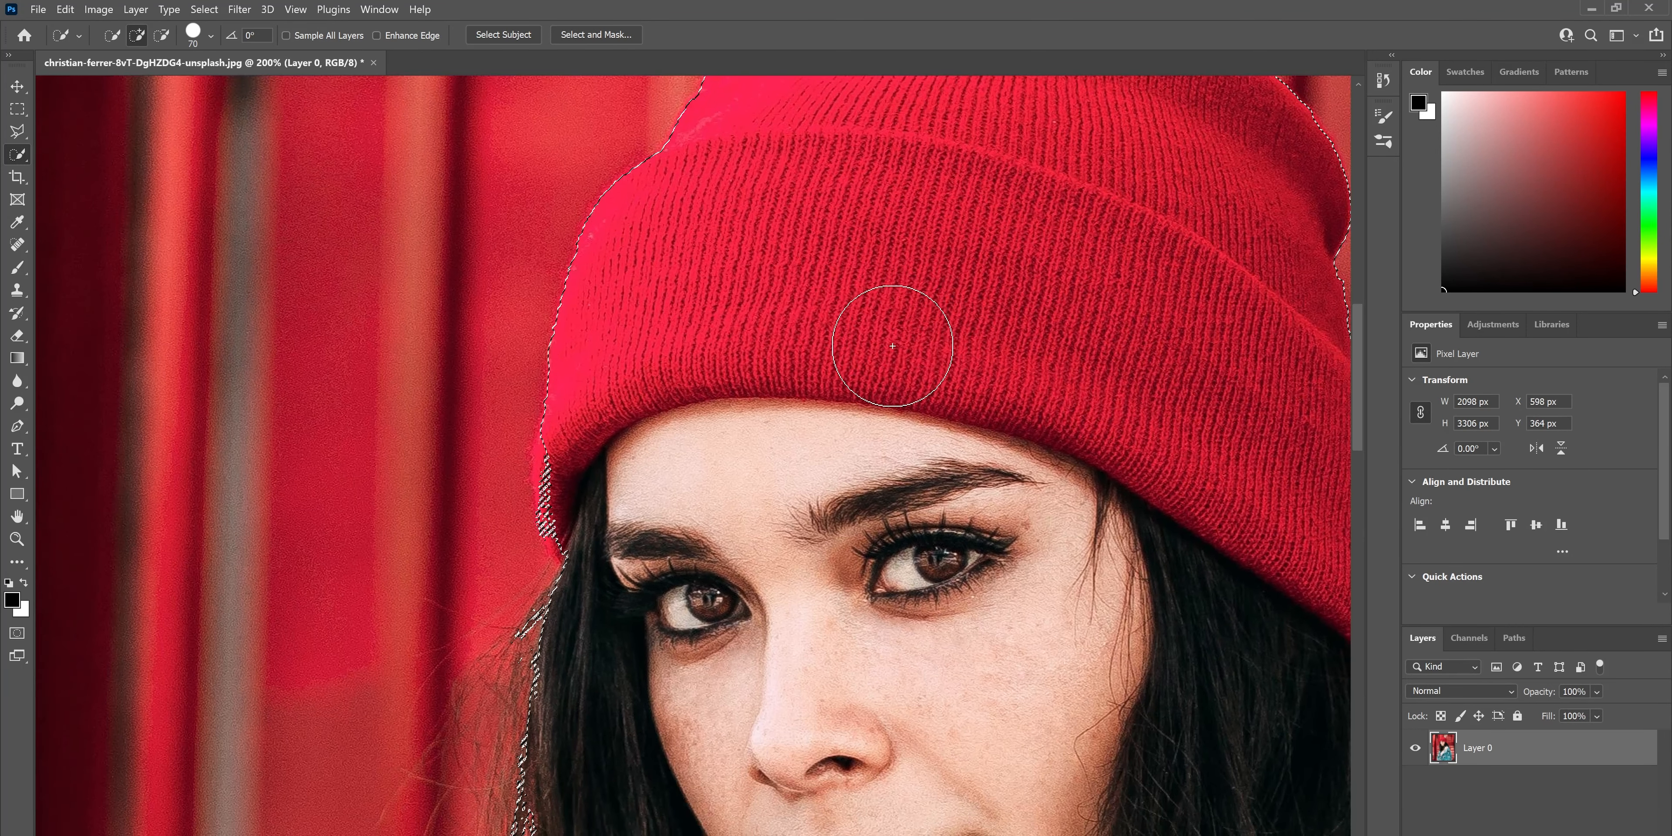
{"action": "left_click_drag", "start_coordinate": [1358, 351], "coordinate": [1363, 691]}
{"action": "left_click_drag", "start_coordinate": [1085, 507], "coordinate": [470, 649]}
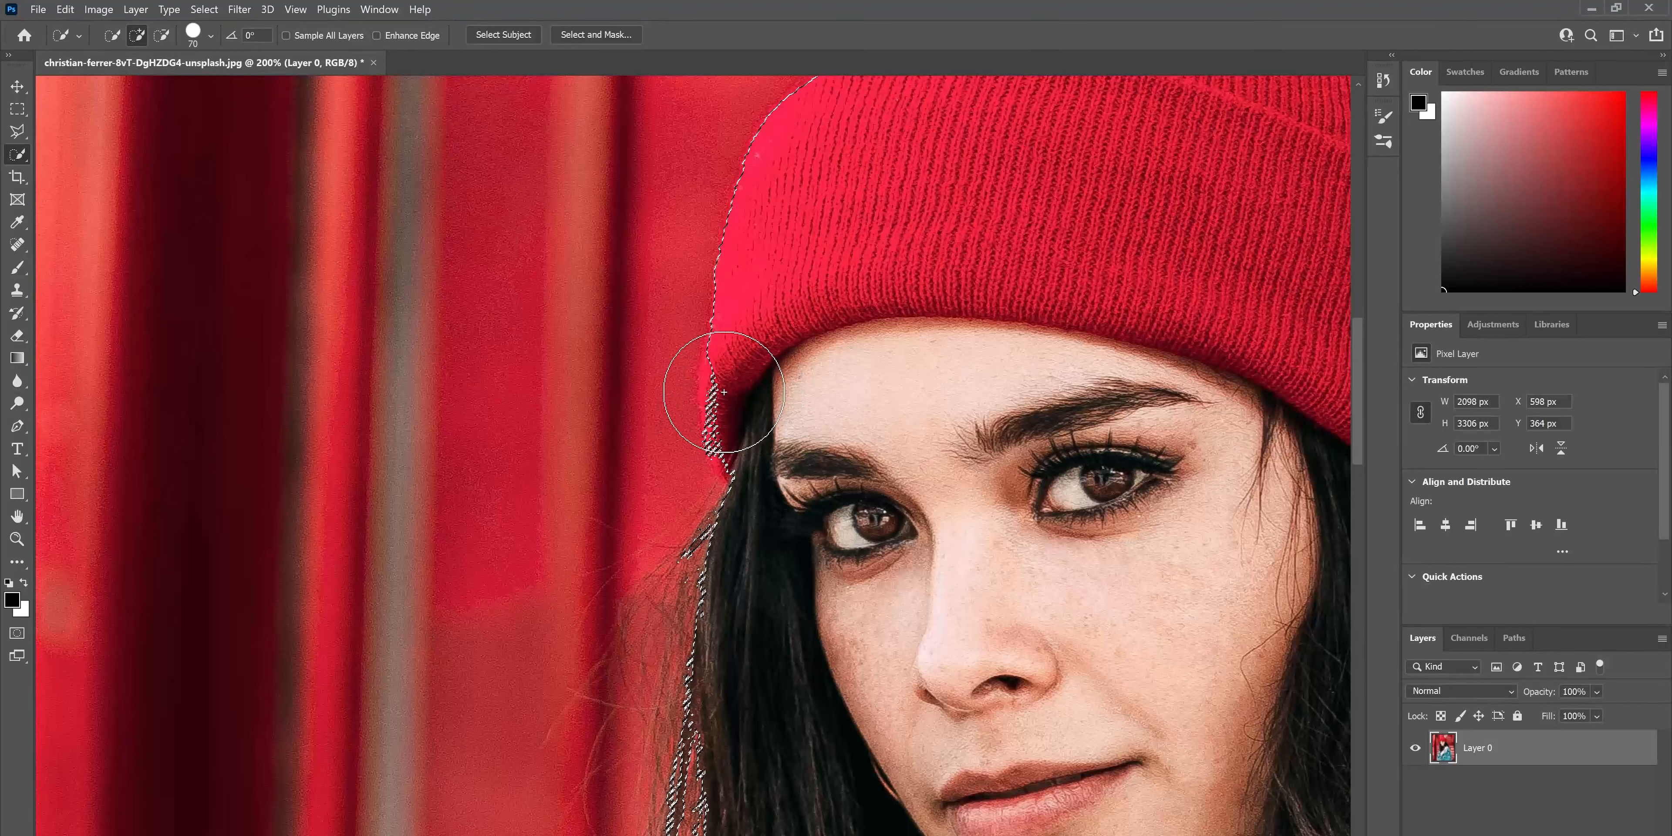
{"action": "left_click_drag", "start_coordinate": [726, 361], "coordinate": [719, 441]}
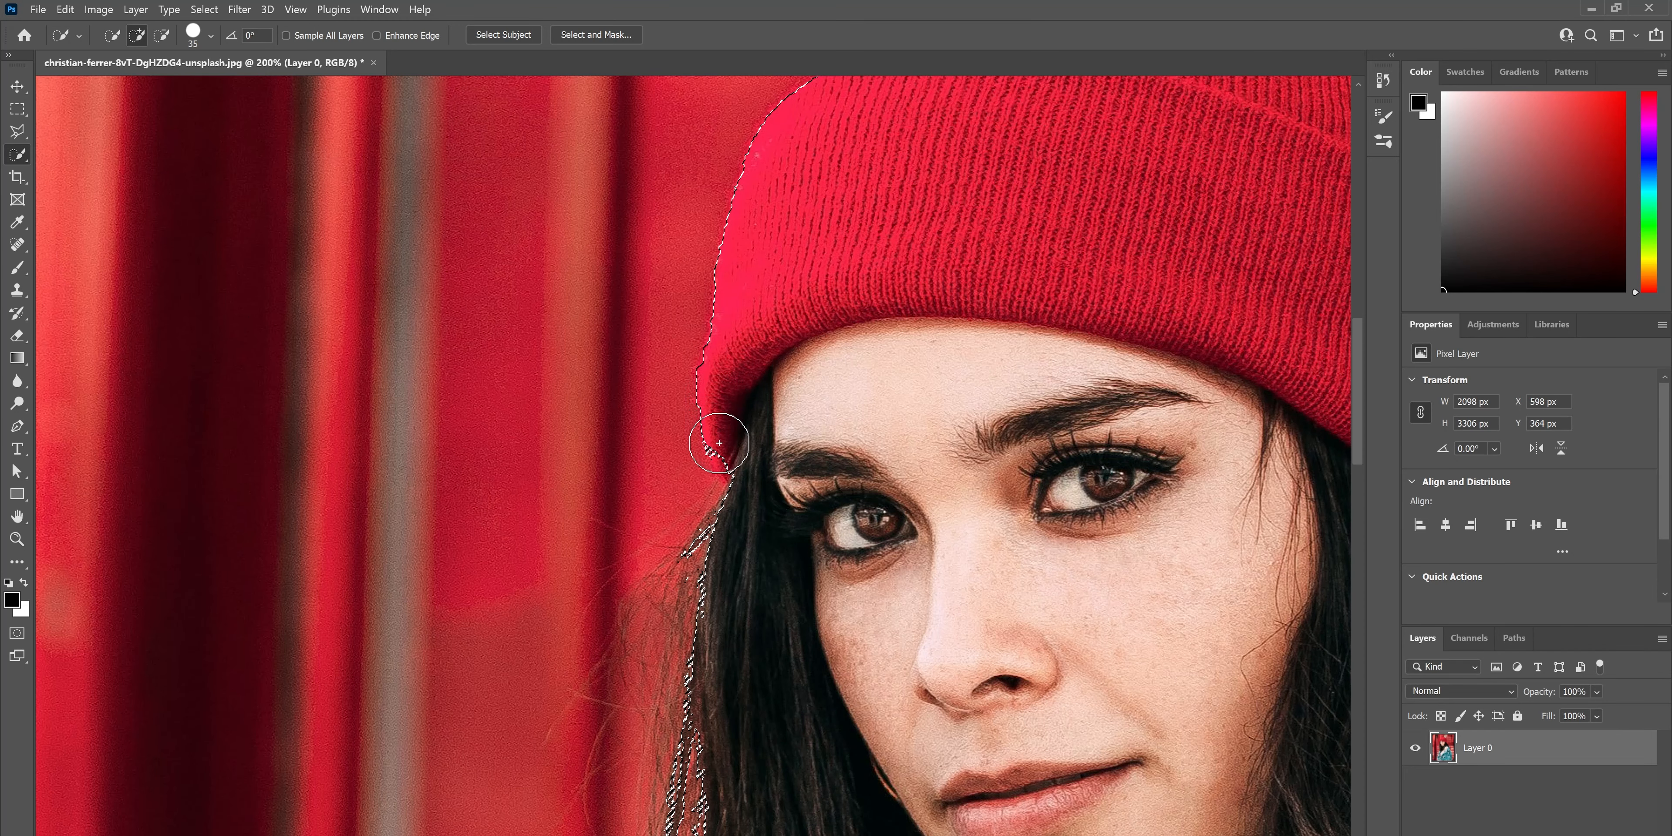
- Open the woman's selection in the Select and Mask workspace and show the whole figure
{"action": "key", "text": "ctrl+minus"}
{"action": "key", "text": "ctrl+minus"}
{"action": "key", "text": "ctrl+minus"}
{"action": "key", "text": "ctrl+plus"}
{"action": "left_click_drag", "start_coordinate": [905, 517], "coordinate": [761, 355]}
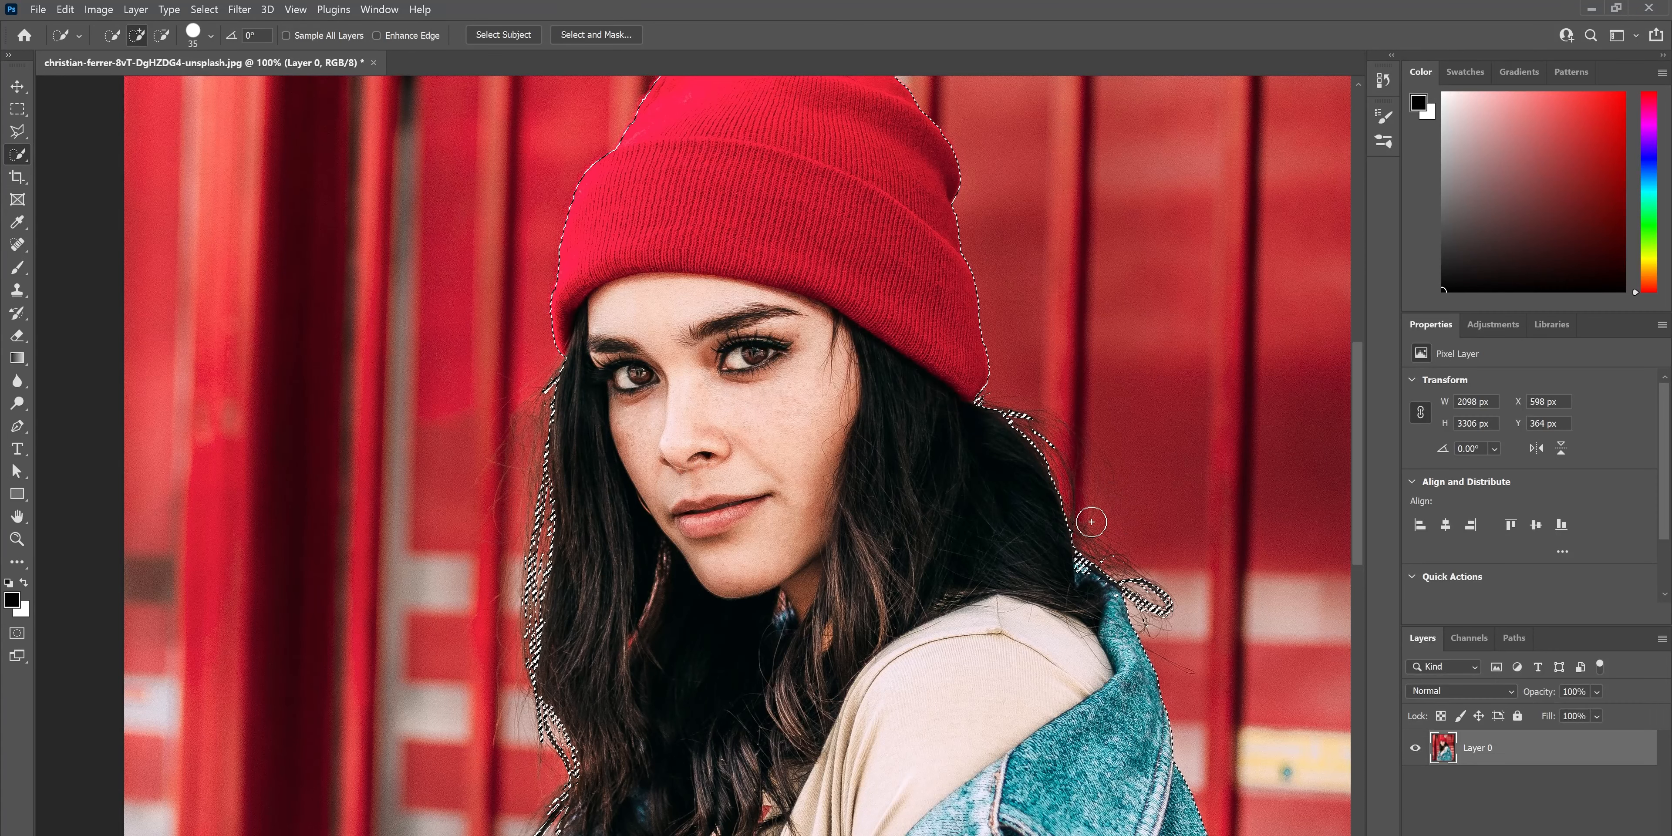
{"action": "left_click", "coordinate": [605, 35]}
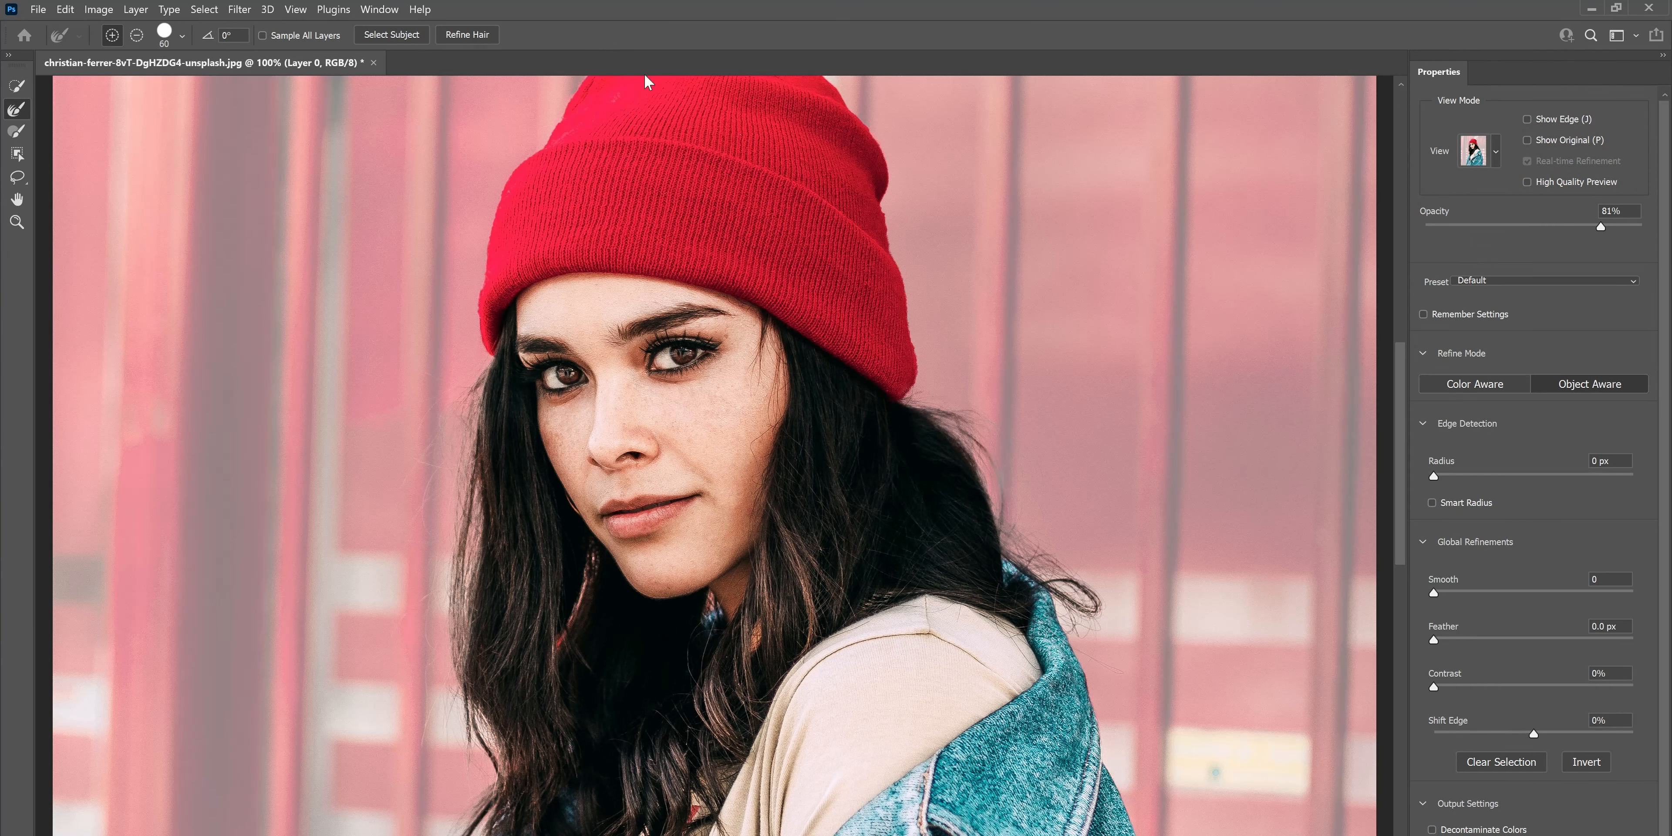
{"action": "key", "text": "ctrl+minus"}
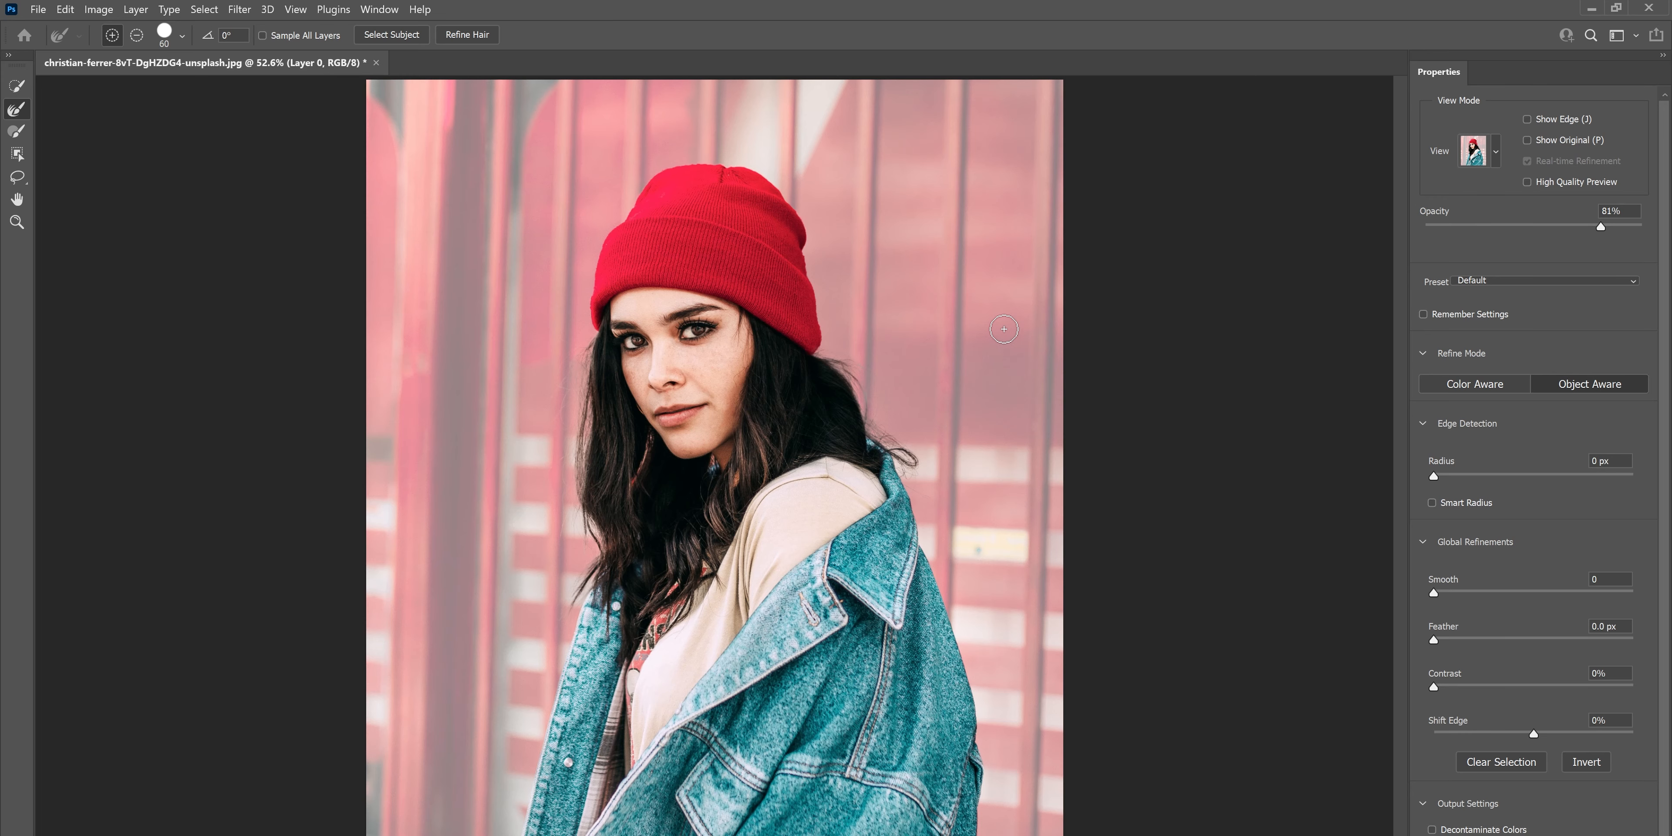
- Touch up the selection along the hair below the beanie with the Quick Selection and Brush tools
{"action": "left_click", "coordinate": [17, 85]}
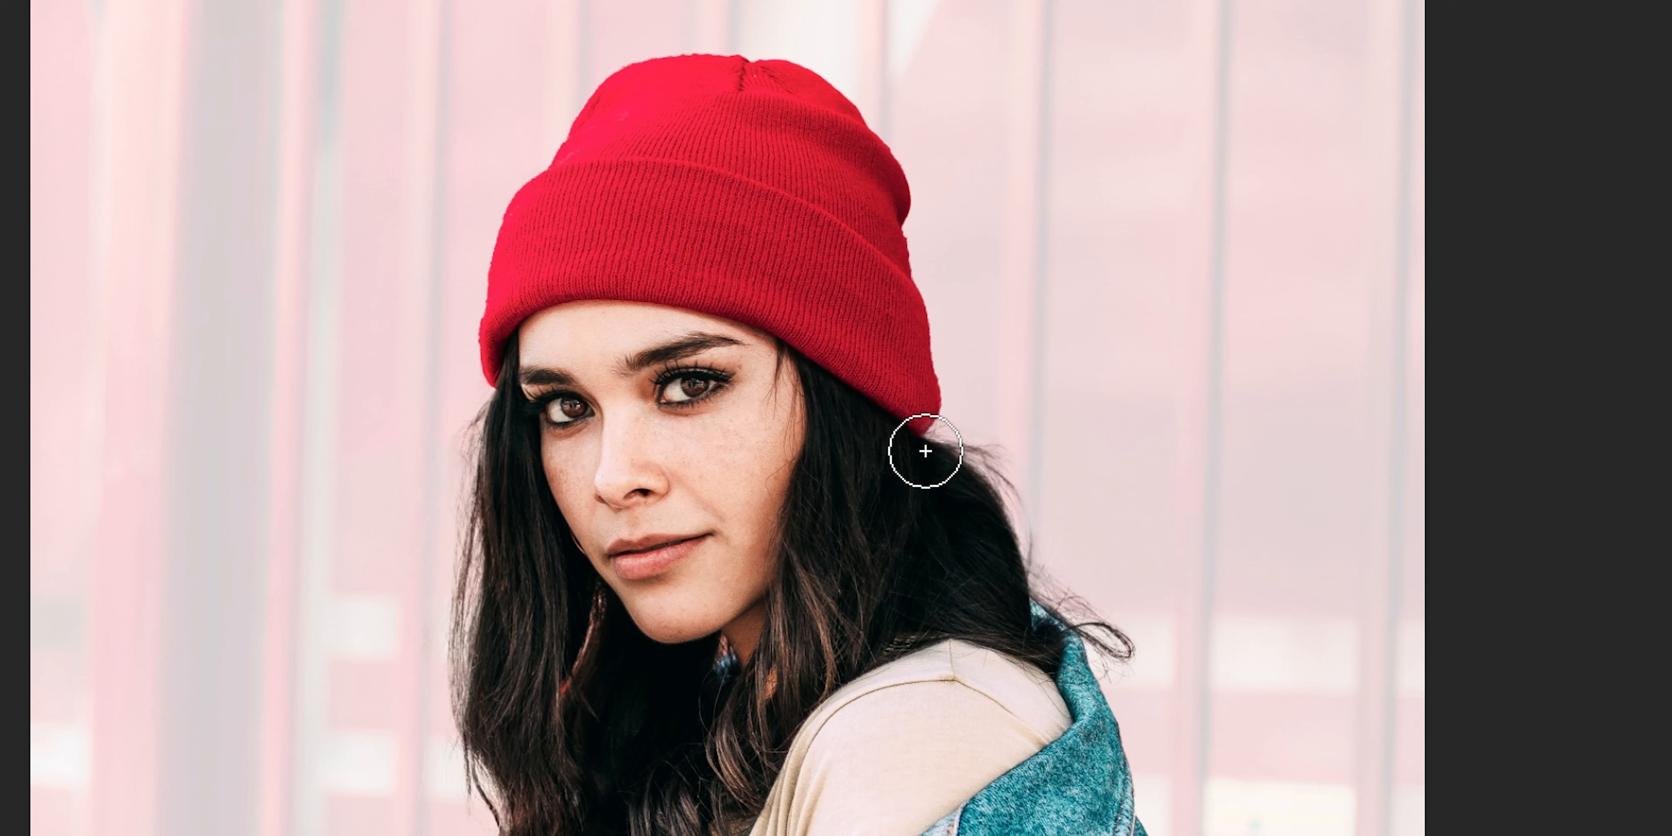
{"action": "mouse_move", "coordinate": [921, 452]}
{"action": "left_mouse_down"}
{"action": "mouse_move", "coordinate": [963, 486]}
{"action": "mouse_move", "coordinate": [995, 470]}
{"action": "mouse_move", "coordinate": [1051, 582]}
{"action": "mouse_move", "coordinate": [1093, 560]}
{"action": "mouse_move", "coordinate": [1105, 595]}
{"action": "left_mouse_up"}
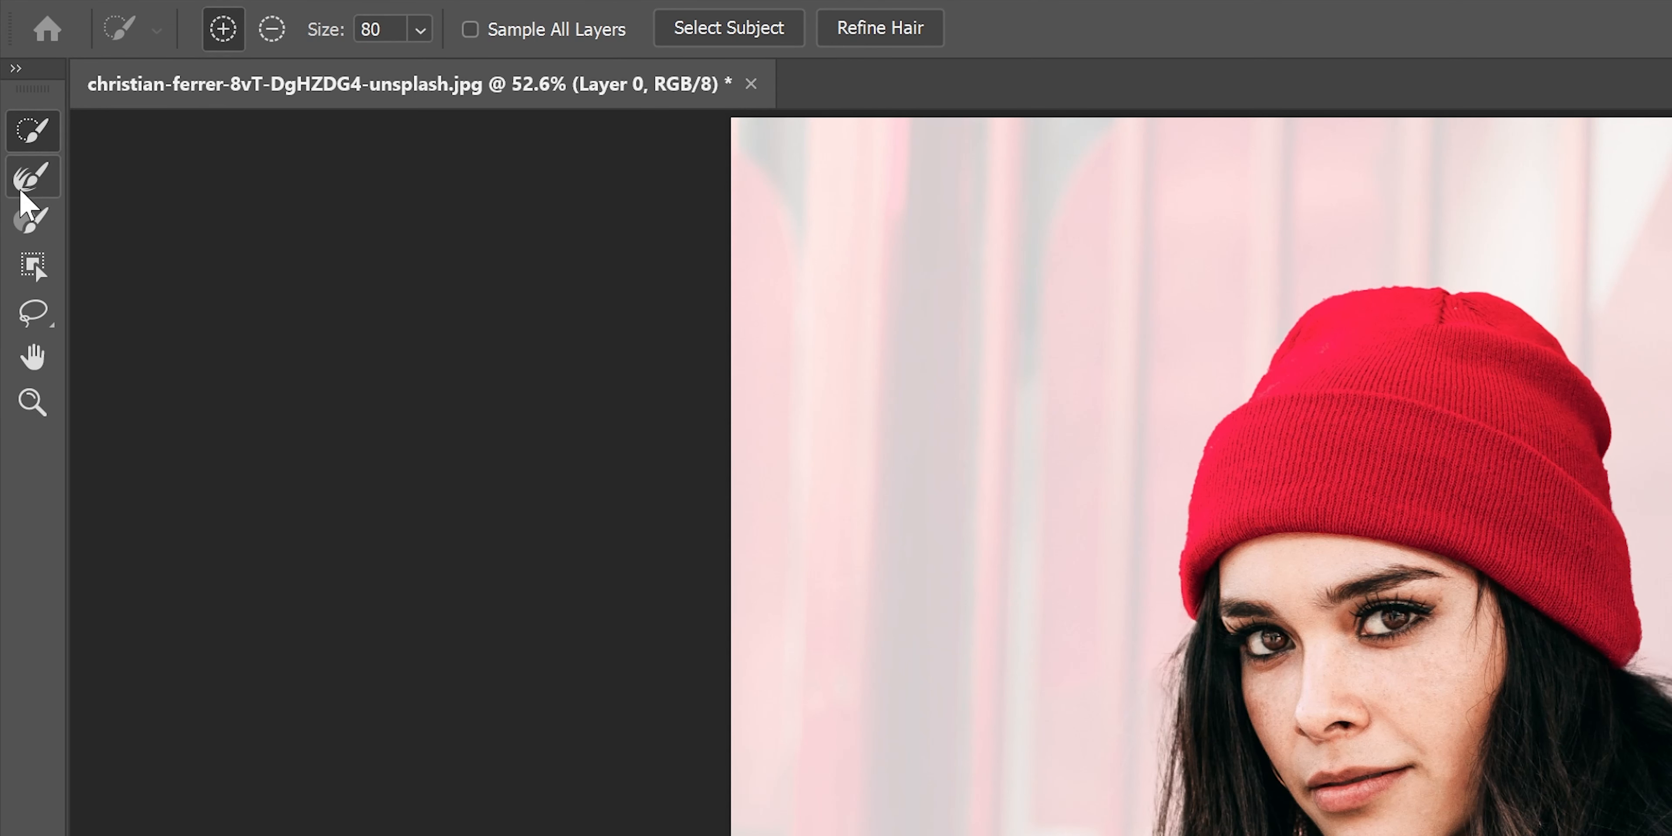
{"action": "left_click", "coordinate": [23, 187]}
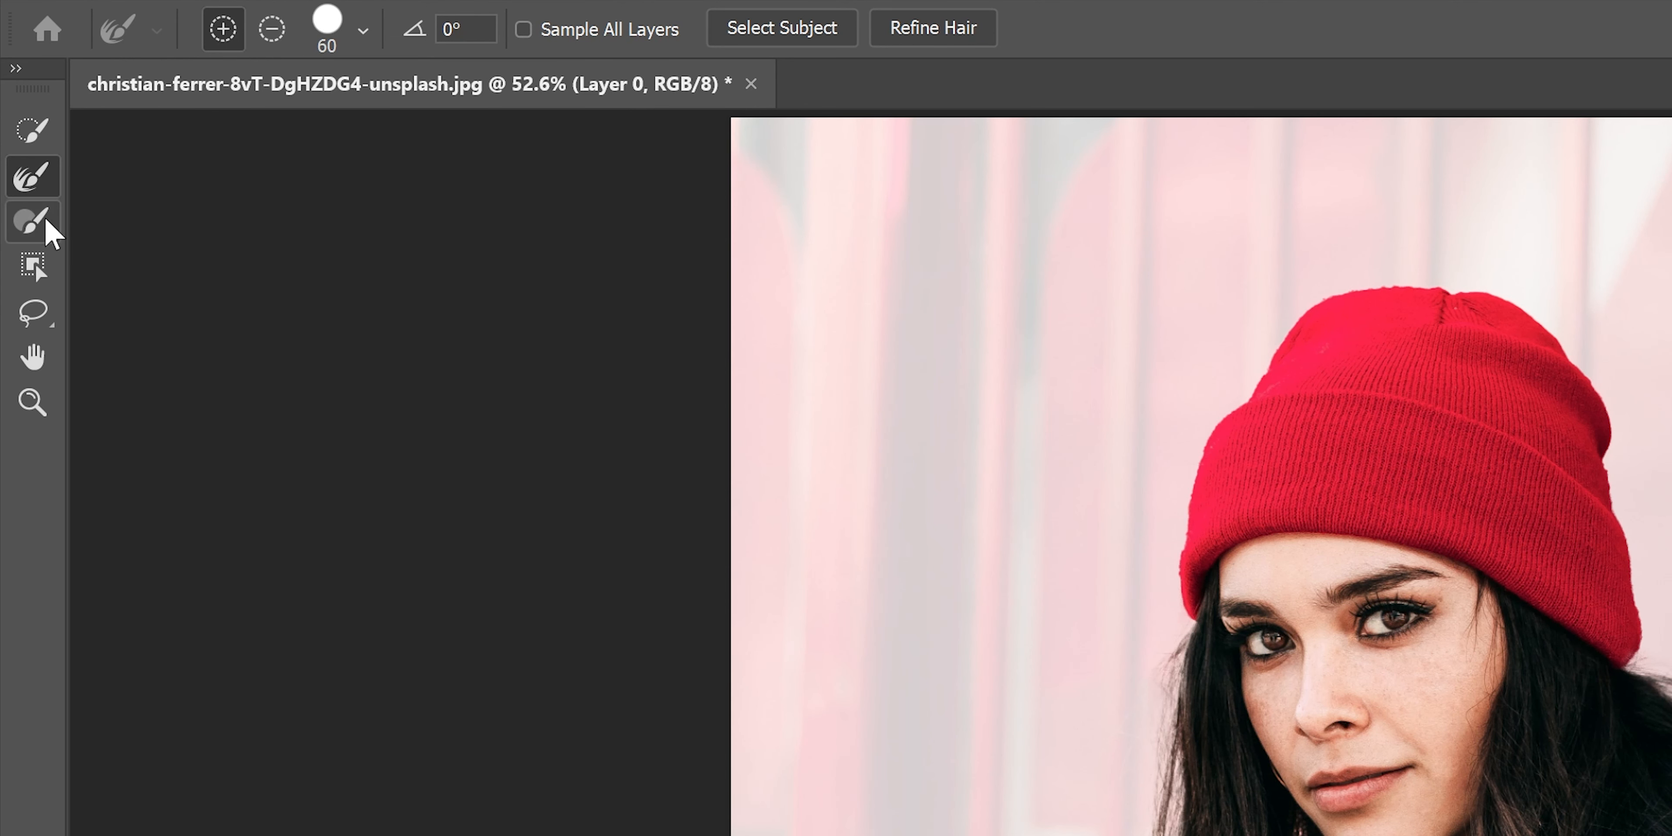
{"action": "left_click", "coordinate": [32, 233]}
{"action": "left_click_drag", "start_coordinate": [1671, 688], "coordinate": [1671, 811]}
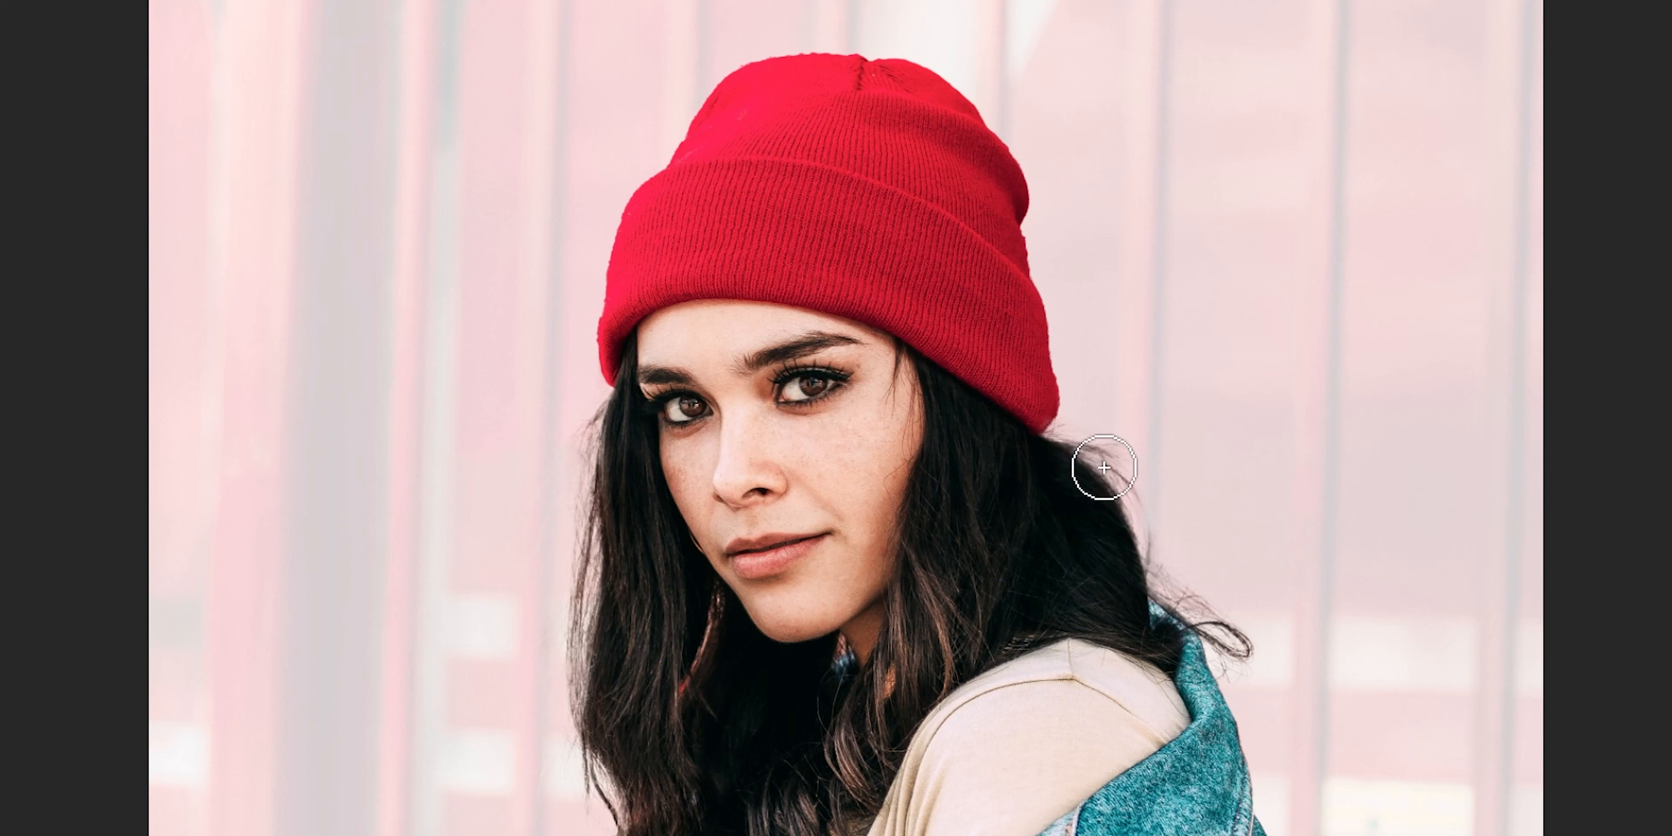
{"action": "mouse_move", "coordinate": [1183, 577]}
{"action": "left_mouse_down"}
{"action": "mouse_move", "coordinate": [1228, 595]}
{"action": "mouse_move", "coordinate": [1253, 551]}
{"action": "mouse_move", "coordinate": [1213, 521]}
{"action": "mouse_move", "coordinate": [1188, 568]}
{"action": "mouse_move", "coordinate": [1234, 543]}
{"action": "left_mouse_up"}
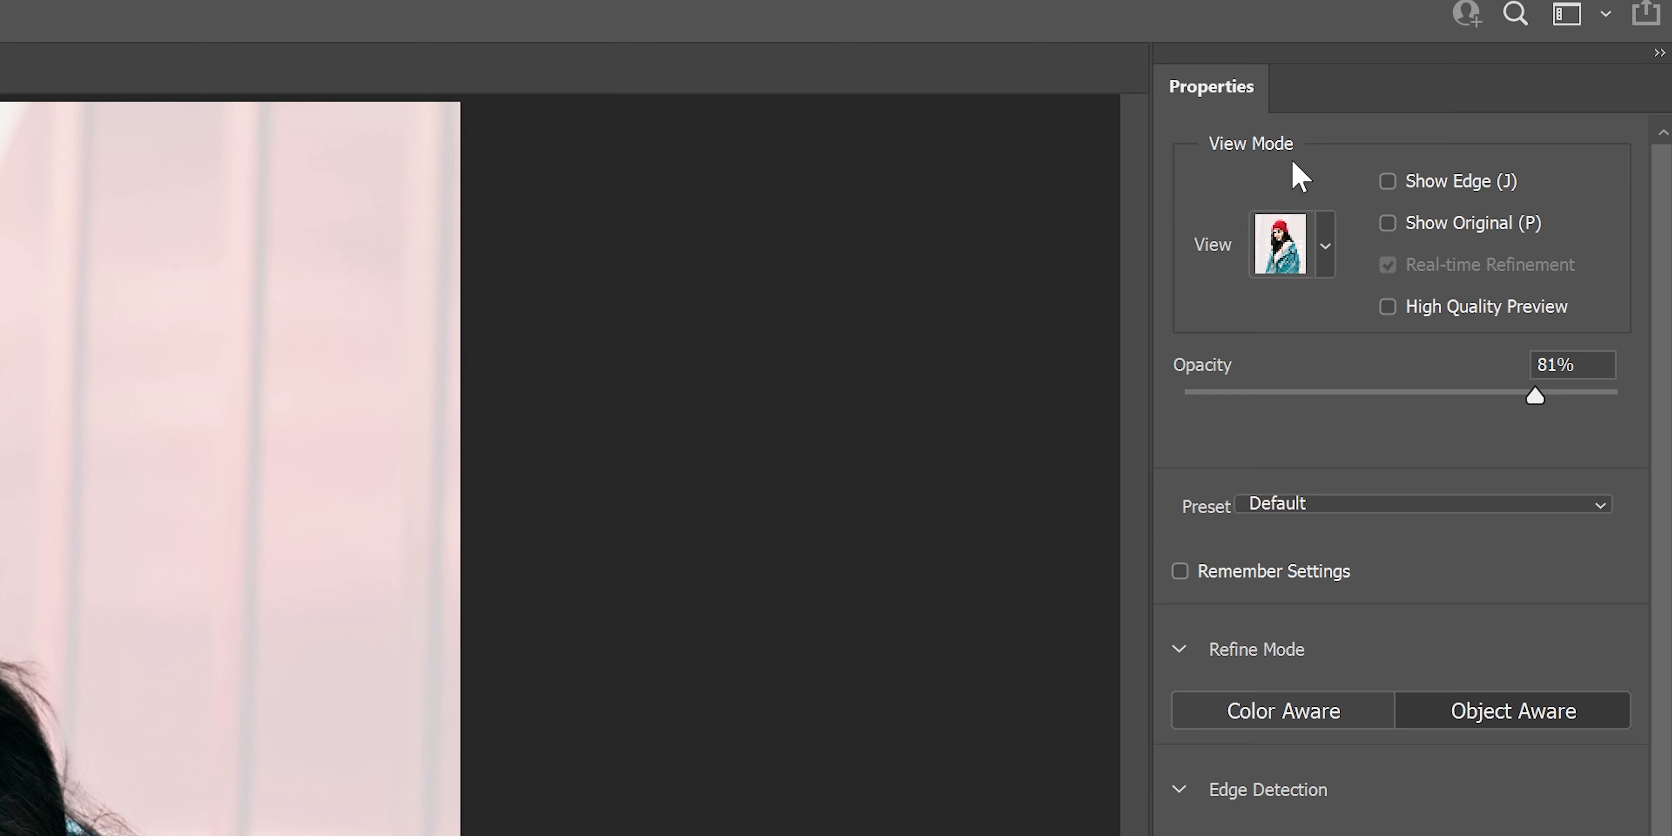
- Preview the selection against black and as a red overlay, and return to the white background preview
{"action": "left_click", "coordinate": [1325, 244]}
{"action": "left_click", "coordinate": [1291, 533]}
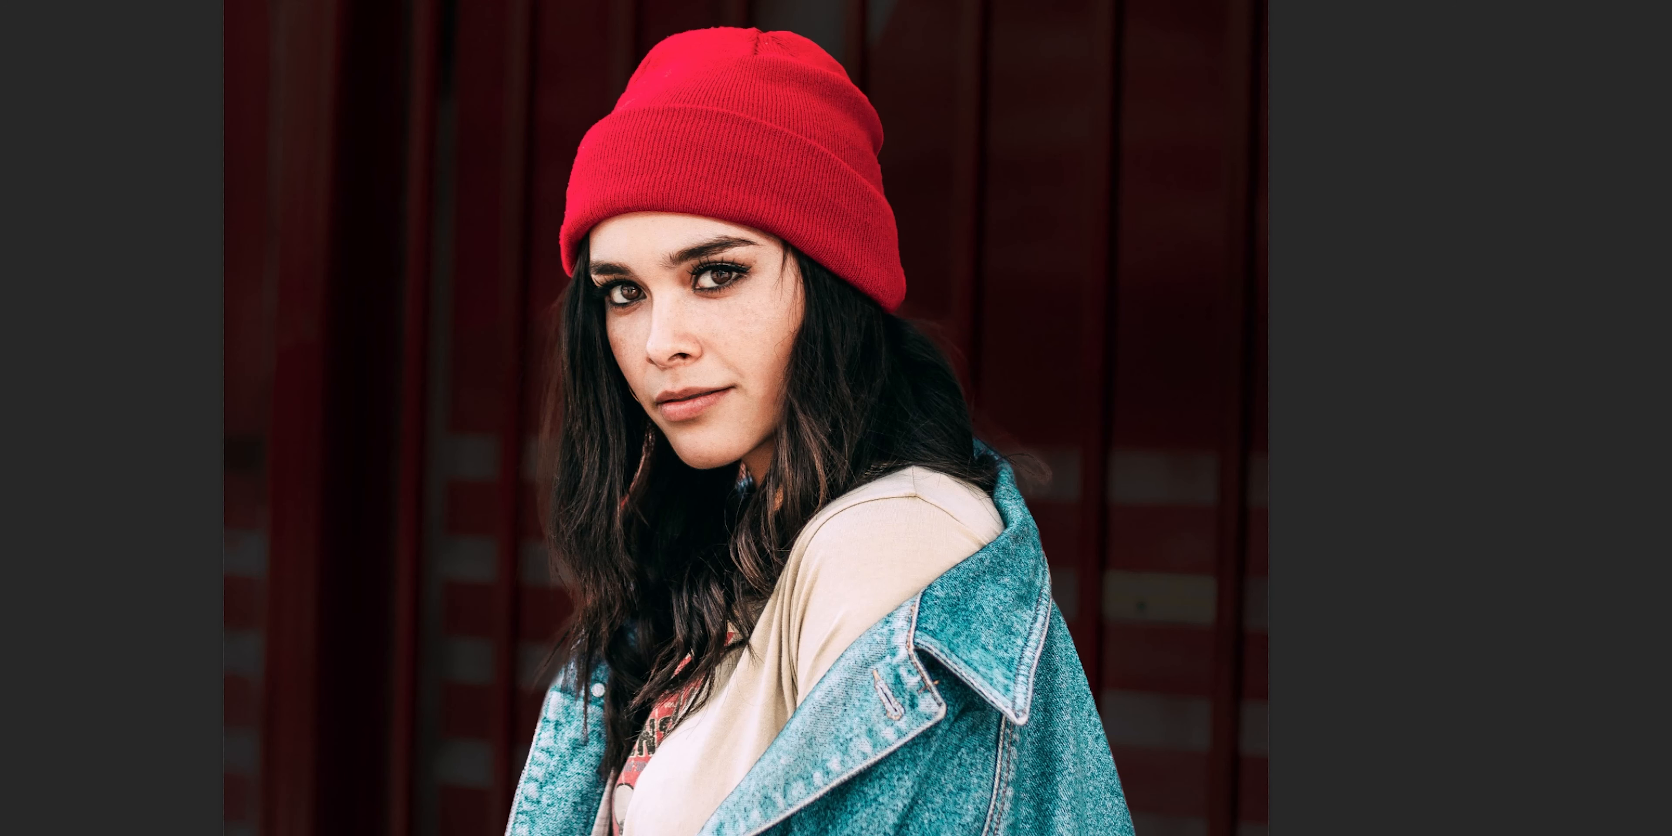
{"action": "key", "text": "p"}
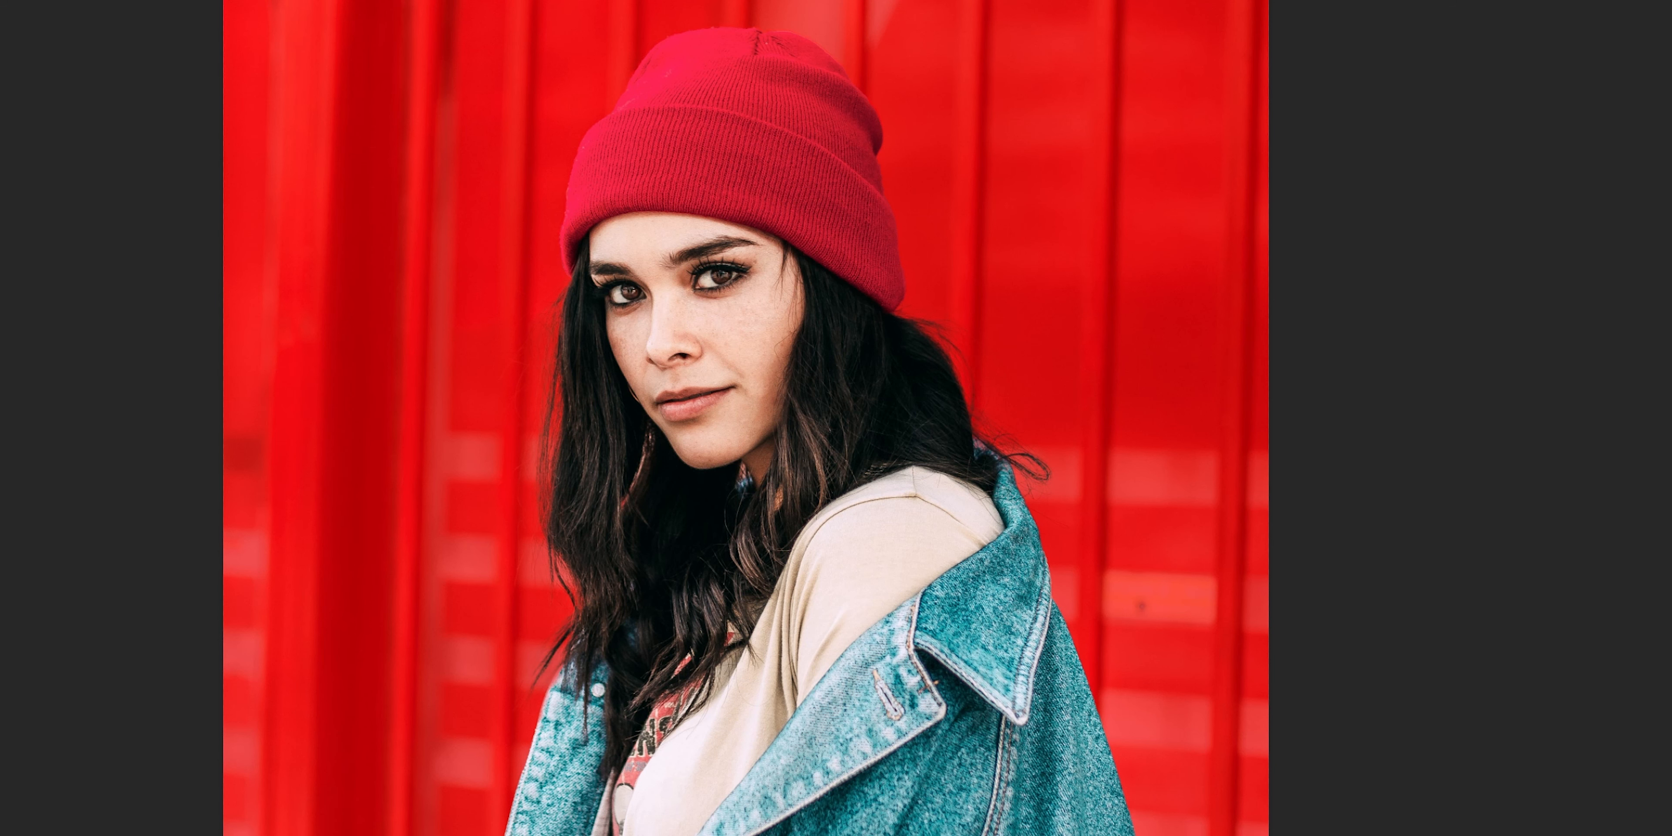
{"action": "left_click", "coordinate": [1291, 601]}
{"action": "left_click", "coordinate": [1513, 455]}
{"action": "mouse_move", "coordinate": [1518, 403]}
{"action": "left_mouse_down"}
{"action": "mouse_move", "coordinate": [1458, 399]}
{"action": "mouse_move", "coordinate": [1522, 404]}
{"action": "left_mouse_up"}
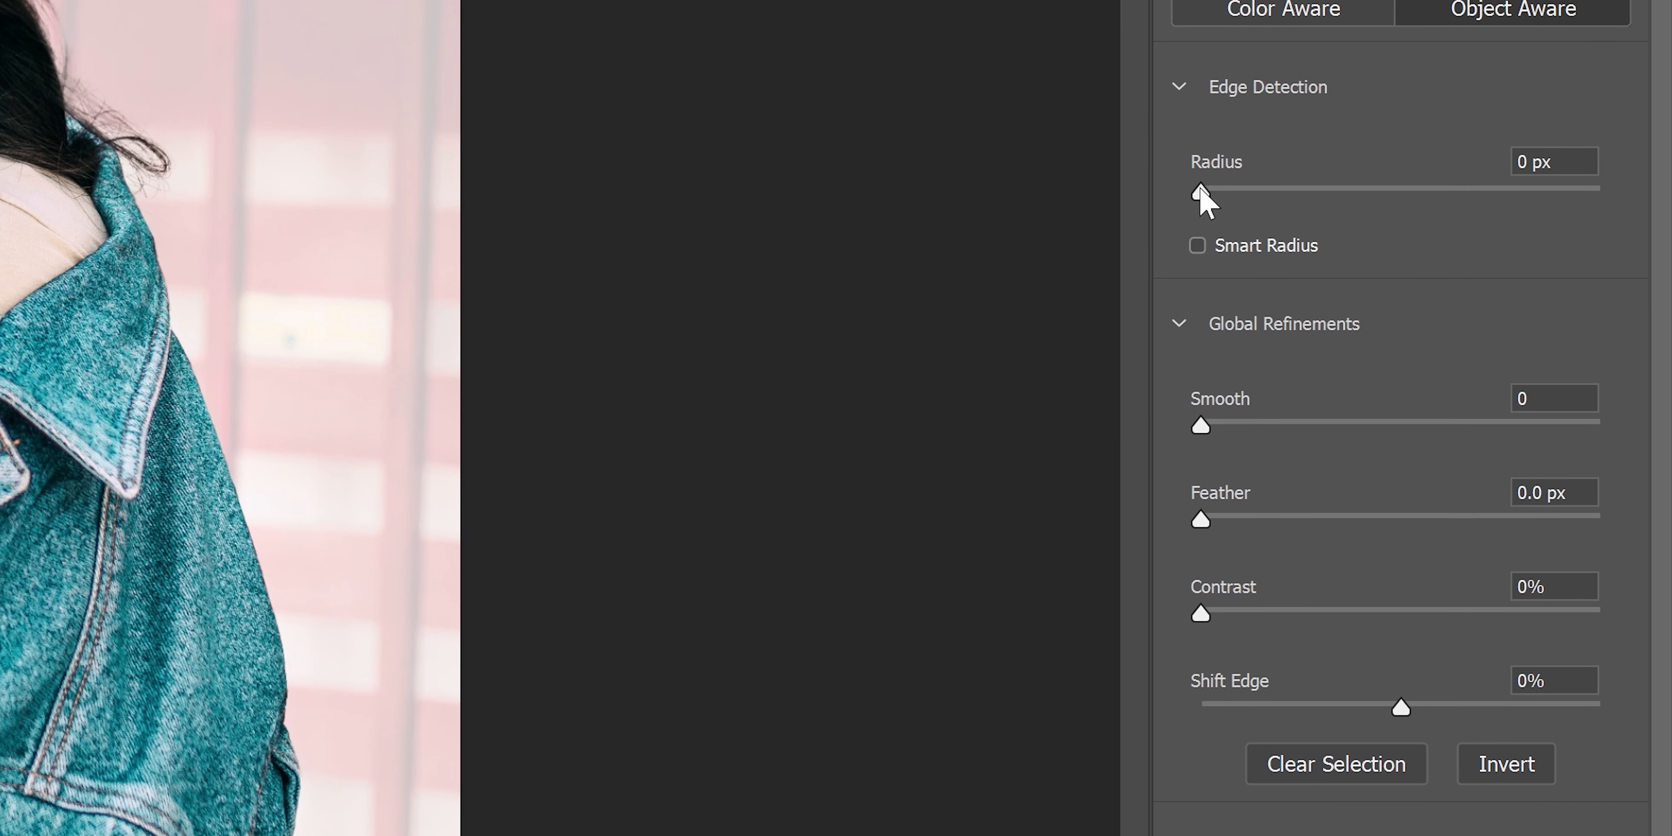
- Set the edge detection radius to 2 px, compare with the original image, and enable Smart Radius
{"action": "left_click_drag", "start_coordinate": [1212, 192], "coordinate": [1229, 194]}
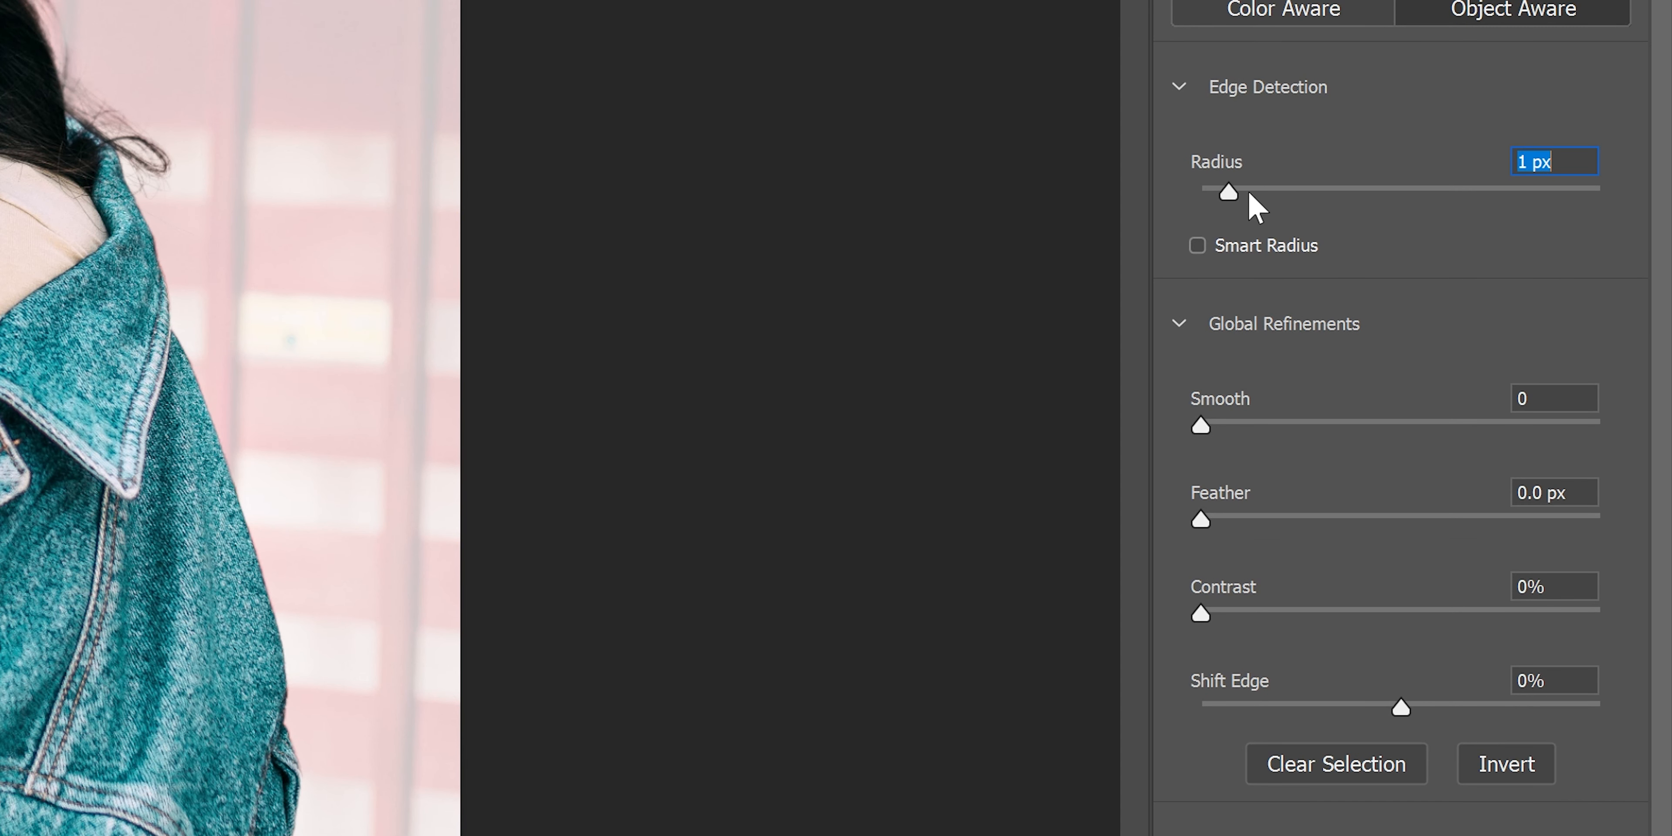
{"action": "left_click_drag", "start_coordinate": [1249, 193], "coordinate": [1254, 193]}
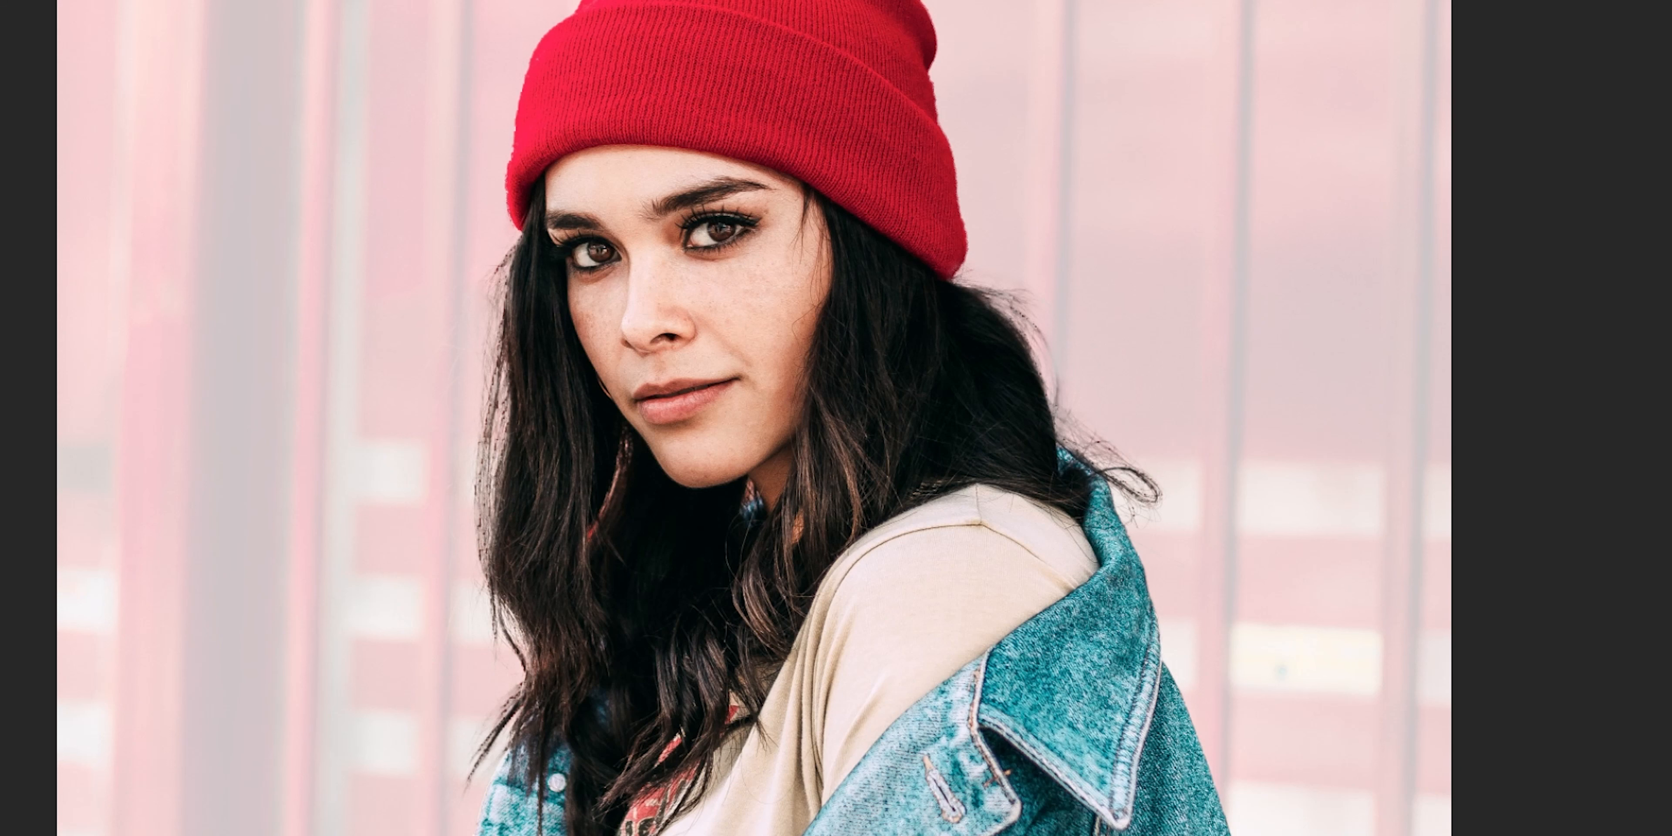
{"action": "key", "text": "p"}
{"action": "key", "text": "p"}
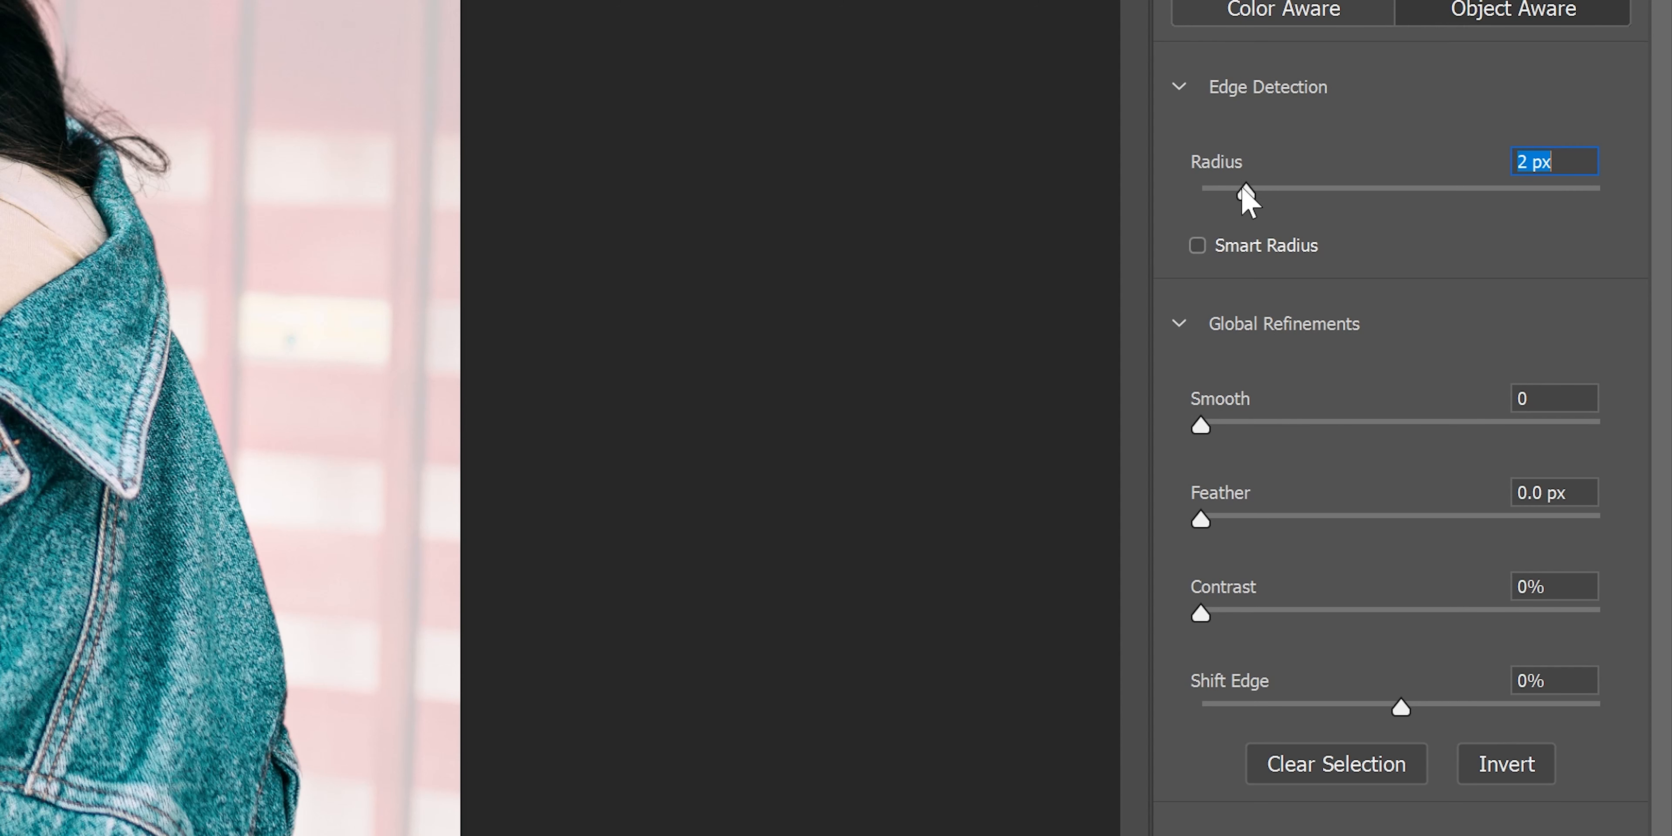
{"action": "left_click_drag", "start_coordinate": [1250, 185], "coordinate": [1234, 188]}
{"action": "left_click", "coordinate": [1197, 246]}
- Smooth the selection edge to 6 and feather it by 0.3 px, checking the beanie's outline
{"action": "left_click_drag", "start_coordinate": [1200, 427], "coordinate": [1209, 425]}
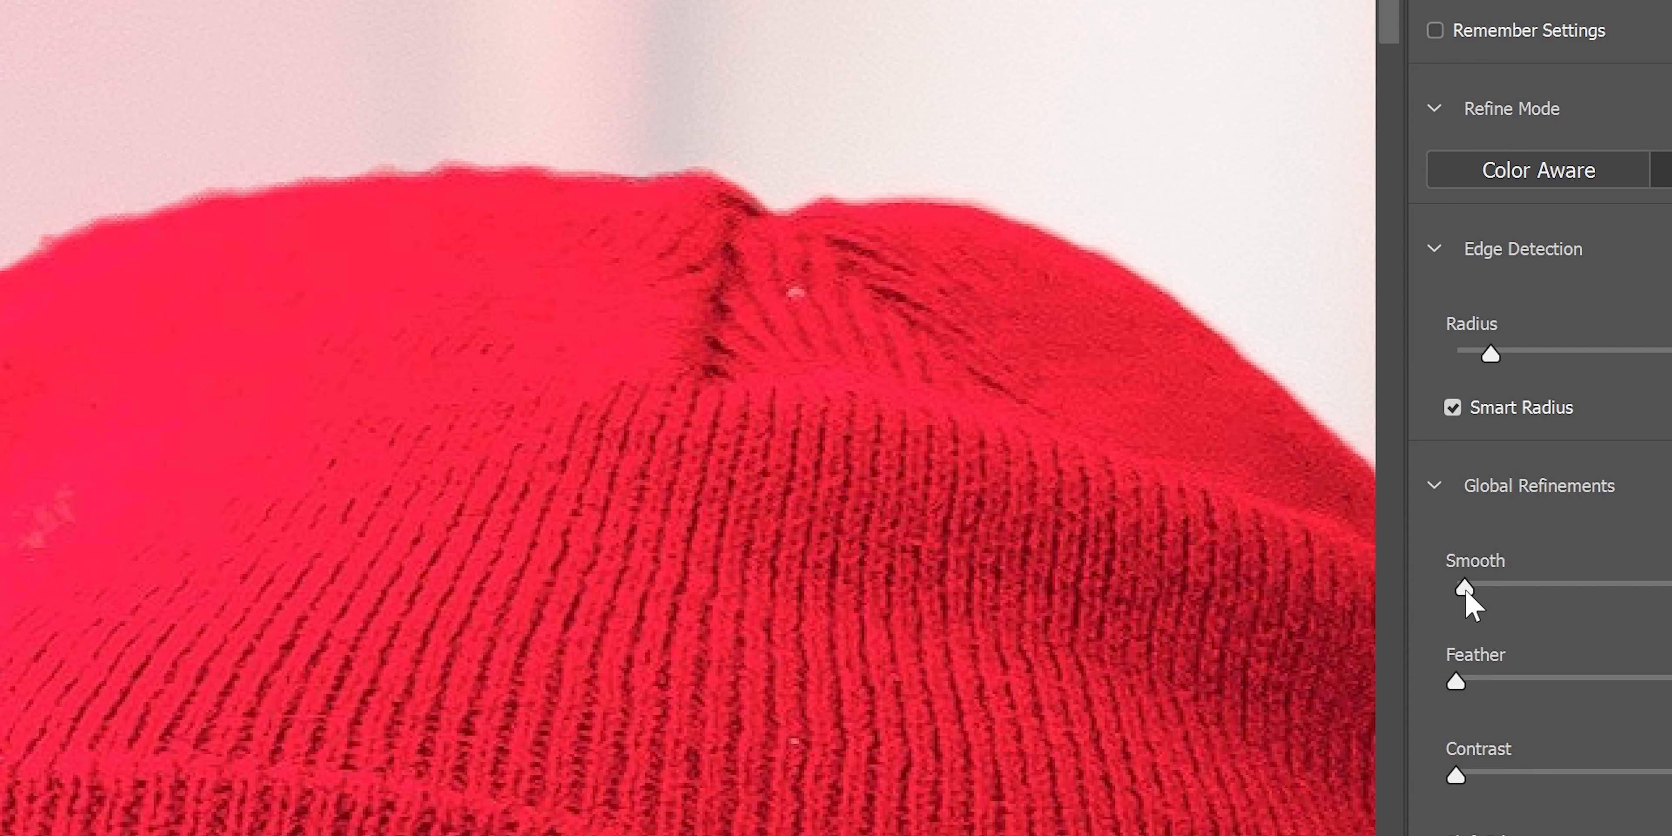
{"action": "left_click_drag", "start_coordinate": [1465, 590], "coordinate": [1454, 591]}
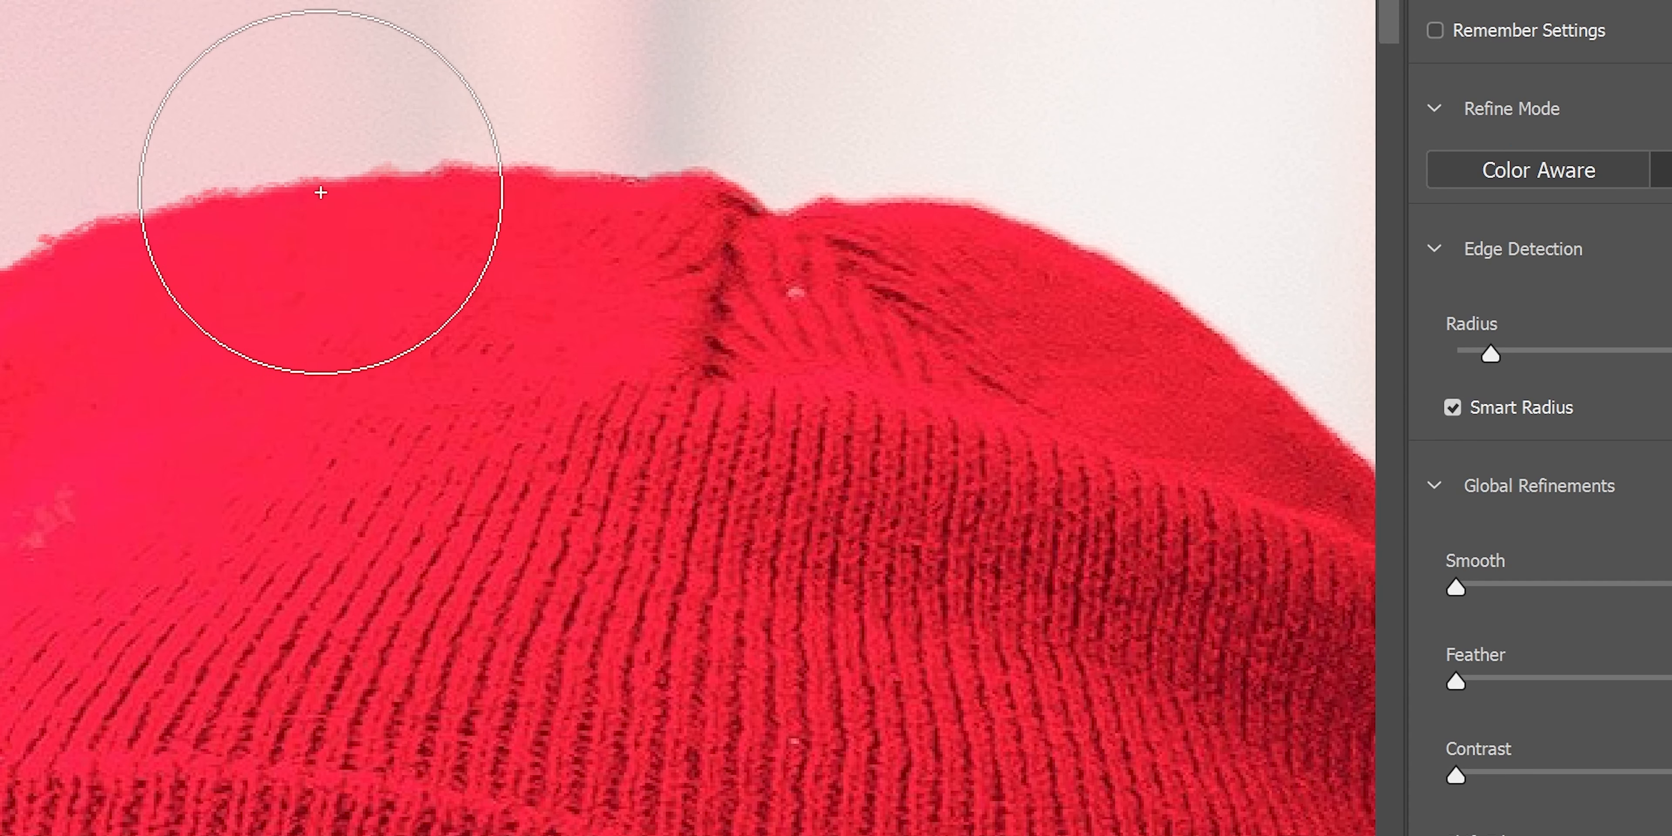
{"action": "left_click_drag", "start_coordinate": [1460, 588], "coordinate": [1476, 594]}
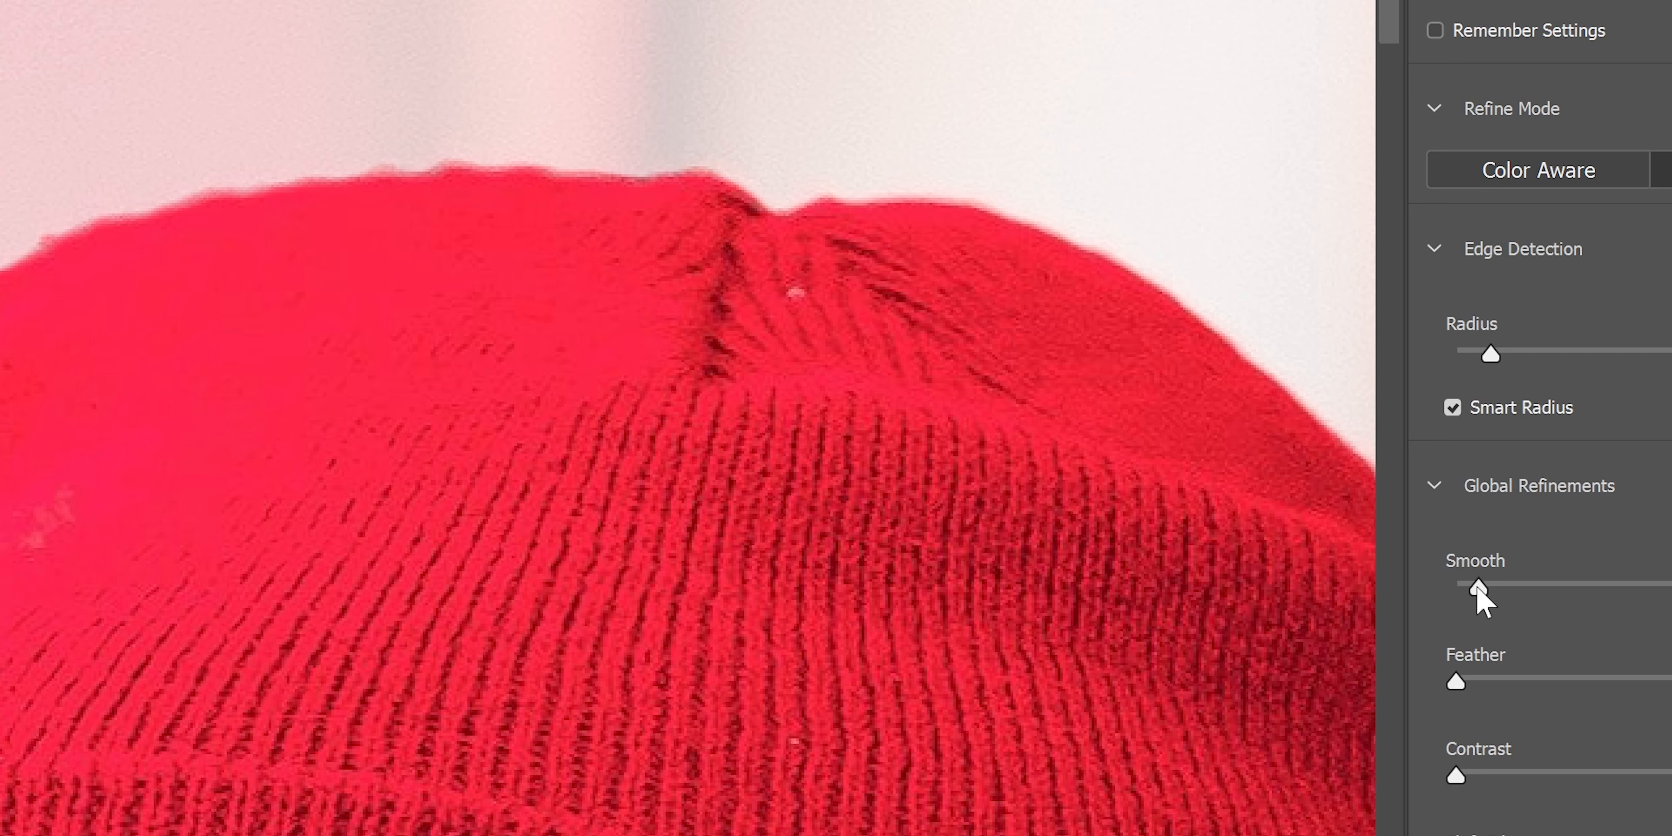
{"action": "mouse_move", "coordinate": [1455, 681]}
{"action": "left_mouse_down"}
{"action": "mouse_move", "coordinate": [1630, 682]}
{"action": "mouse_move", "coordinate": [1480, 677]}
{"action": "left_mouse_up"}
{"action": "left_click_drag", "start_coordinate": [1461, 681], "coordinate": [1465, 681]}
{"action": "scroll", "coordinate": [932, 615], "scroll_direction": "down", "scroll_amount": 10}
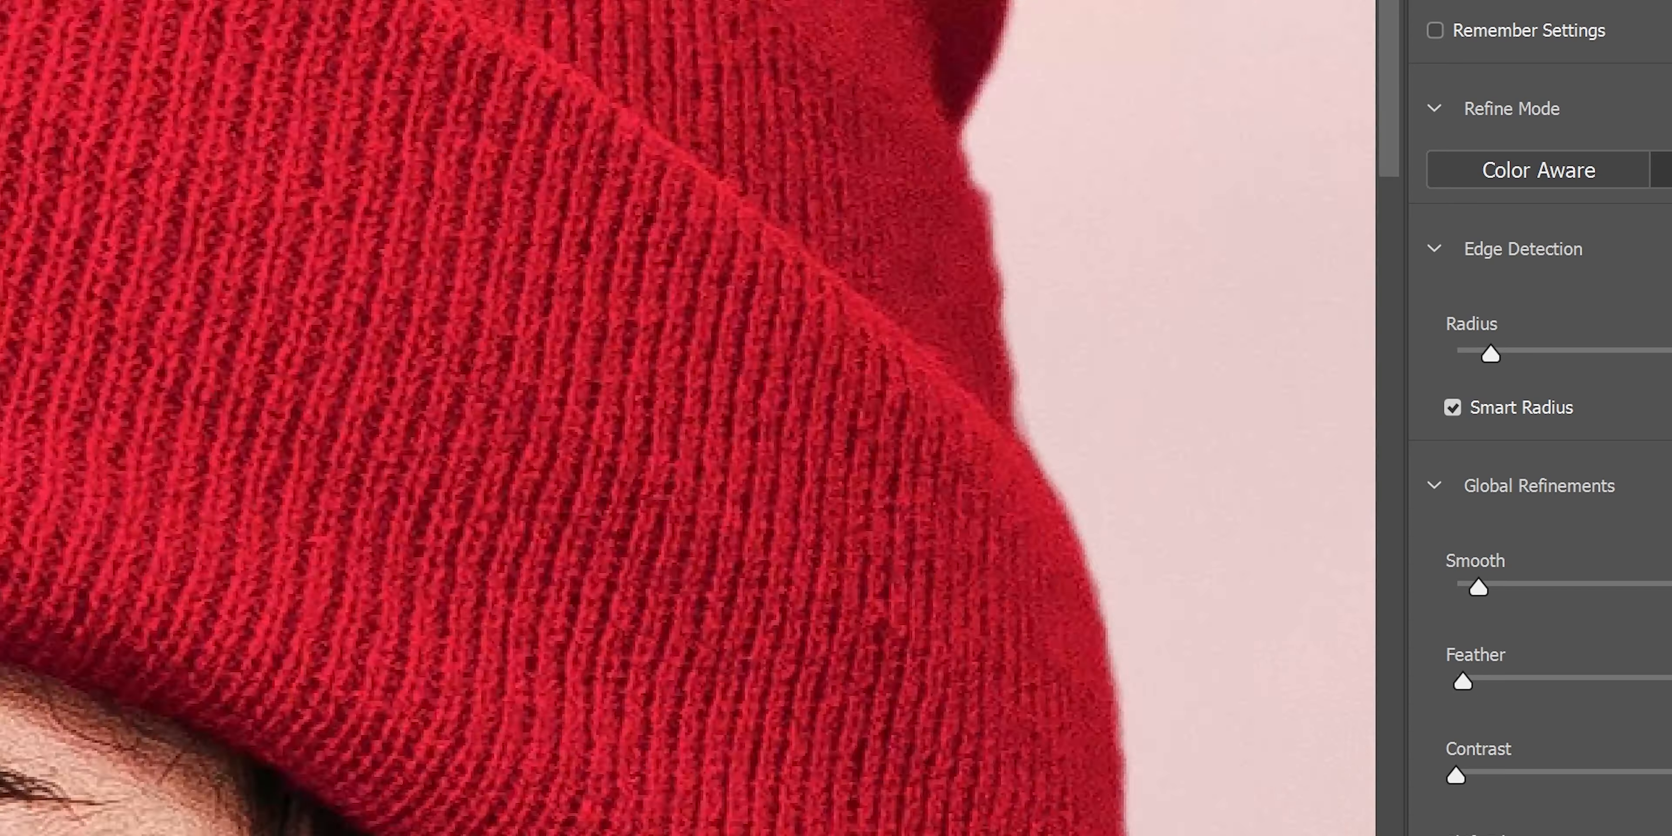
{"action": "scroll", "coordinate": [688, 418], "scroll_direction": "up", "scroll_amount": 2}
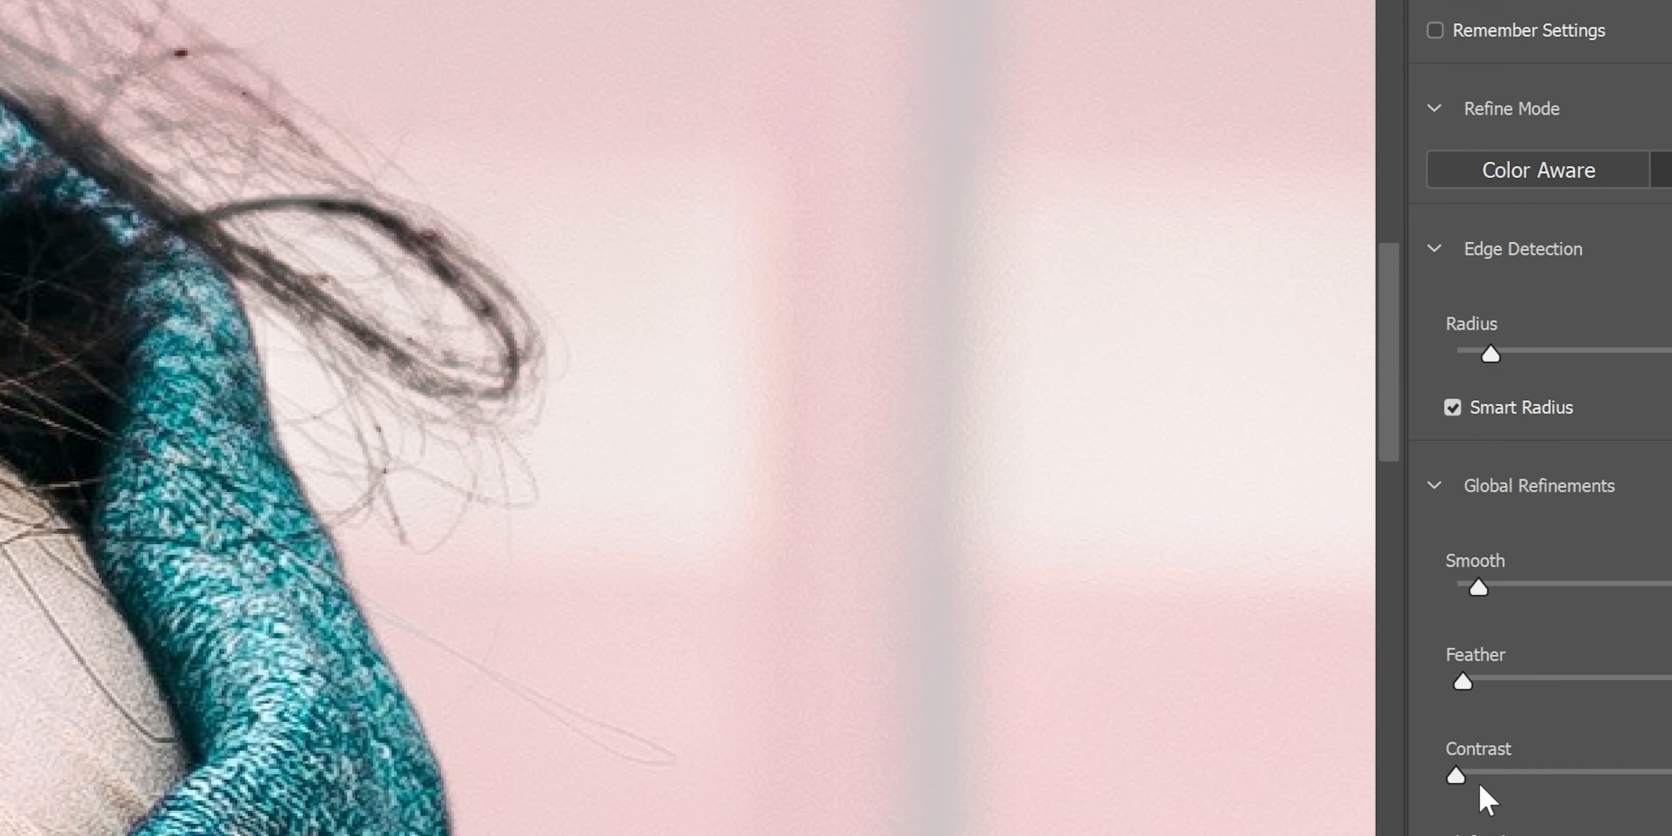
- Set the selection edge's contrast to 11% and keep Shift Edge at 0%
{"action": "mouse_move", "coordinate": [1456, 775]}
{"action": "left_mouse_down"}
{"action": "mouse_move", "coordinate": [1671, 777]}
{"action": "mouse_move", "coordinate": [1460, 774]}
{"action": "left_mouse_up"}
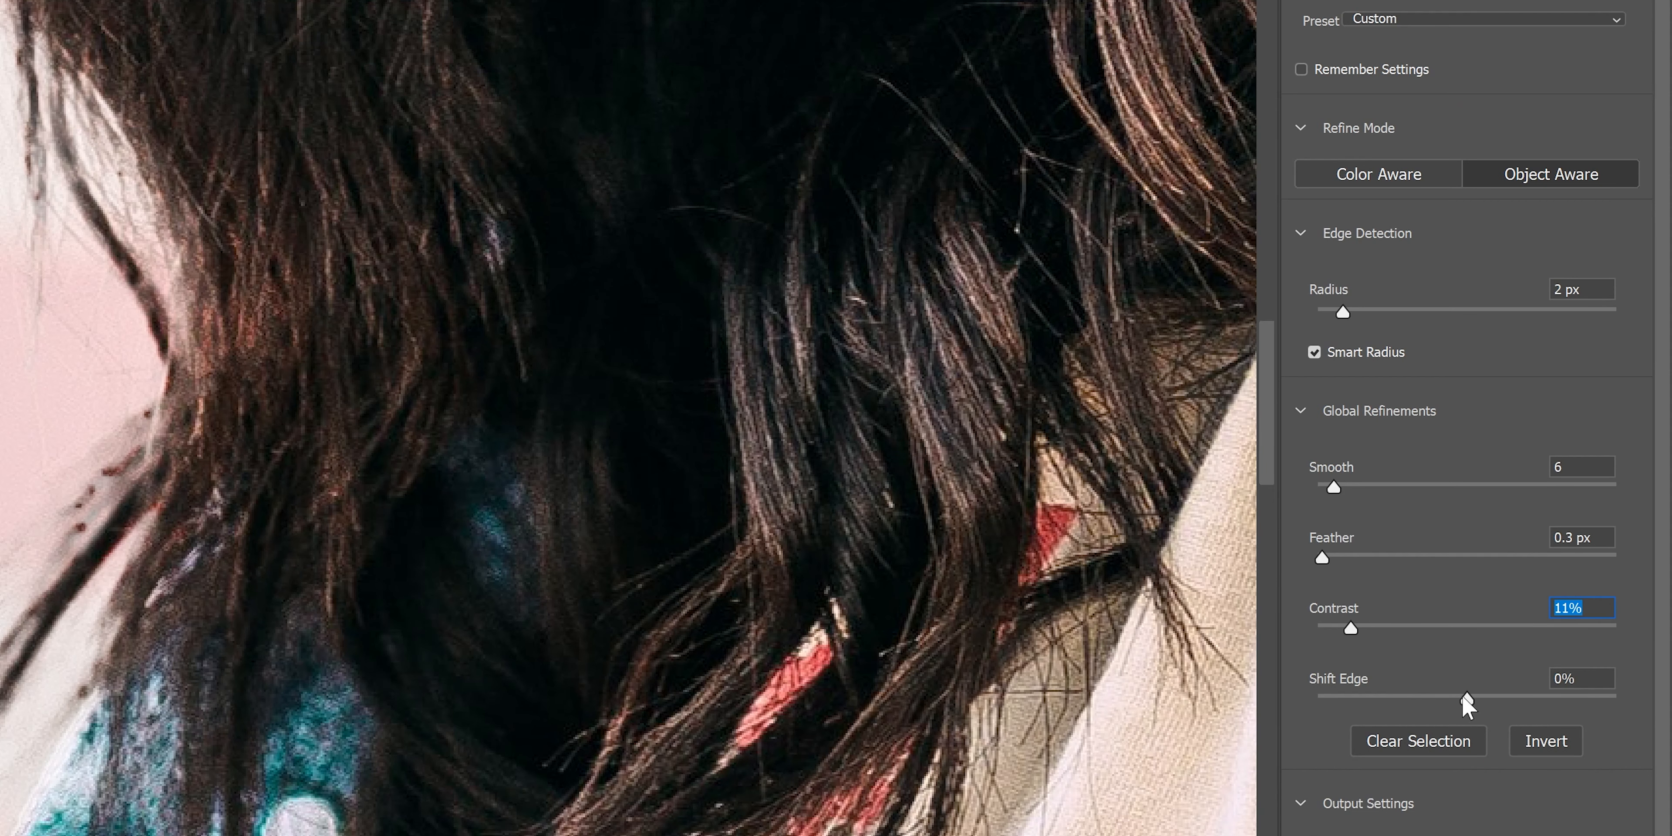
{"action": "mouse_move", "coordinate": [1467, 700]}
{"action": "left_mouse_down"}
{"action": "mouse_move", "coordinate": [1336, 698]}
{"action": "mouse_move", "coordinate": [1464, 702]}
{"action": "left_mouse_up"}
{"action": "left_click", "coordinate": [949, 500]}
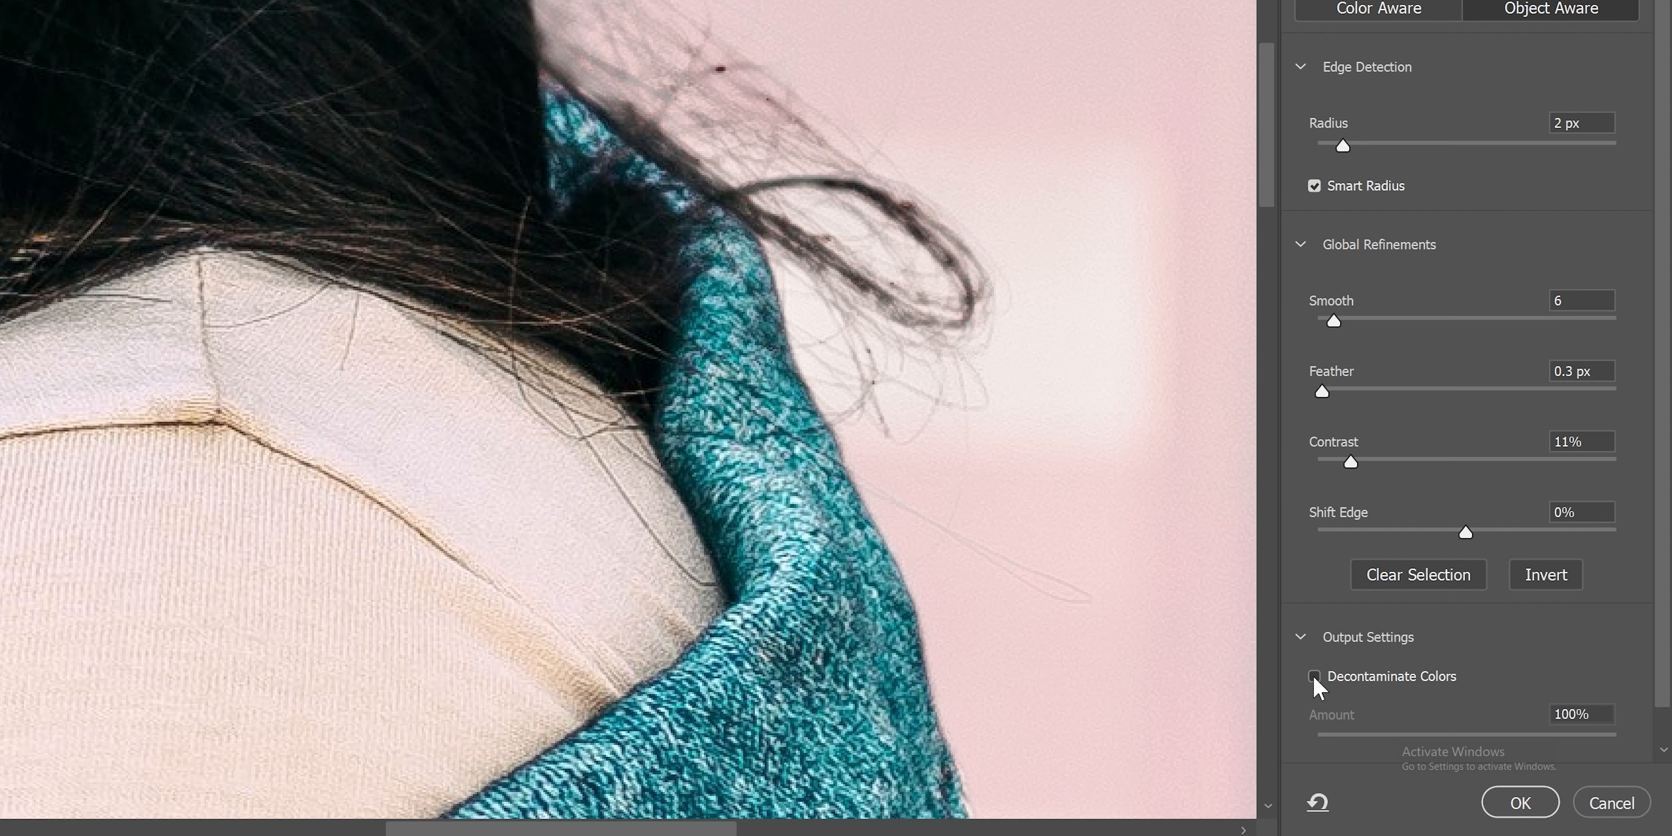
- Enable Decontaminate Colors for the output and set its amount to 10%
{"action": "left_click", "coordinate": [1314, 676]}
{"action": "left_click_drag", "start_coordinate": [1663, 544], "coordinate": [1664, 615]}
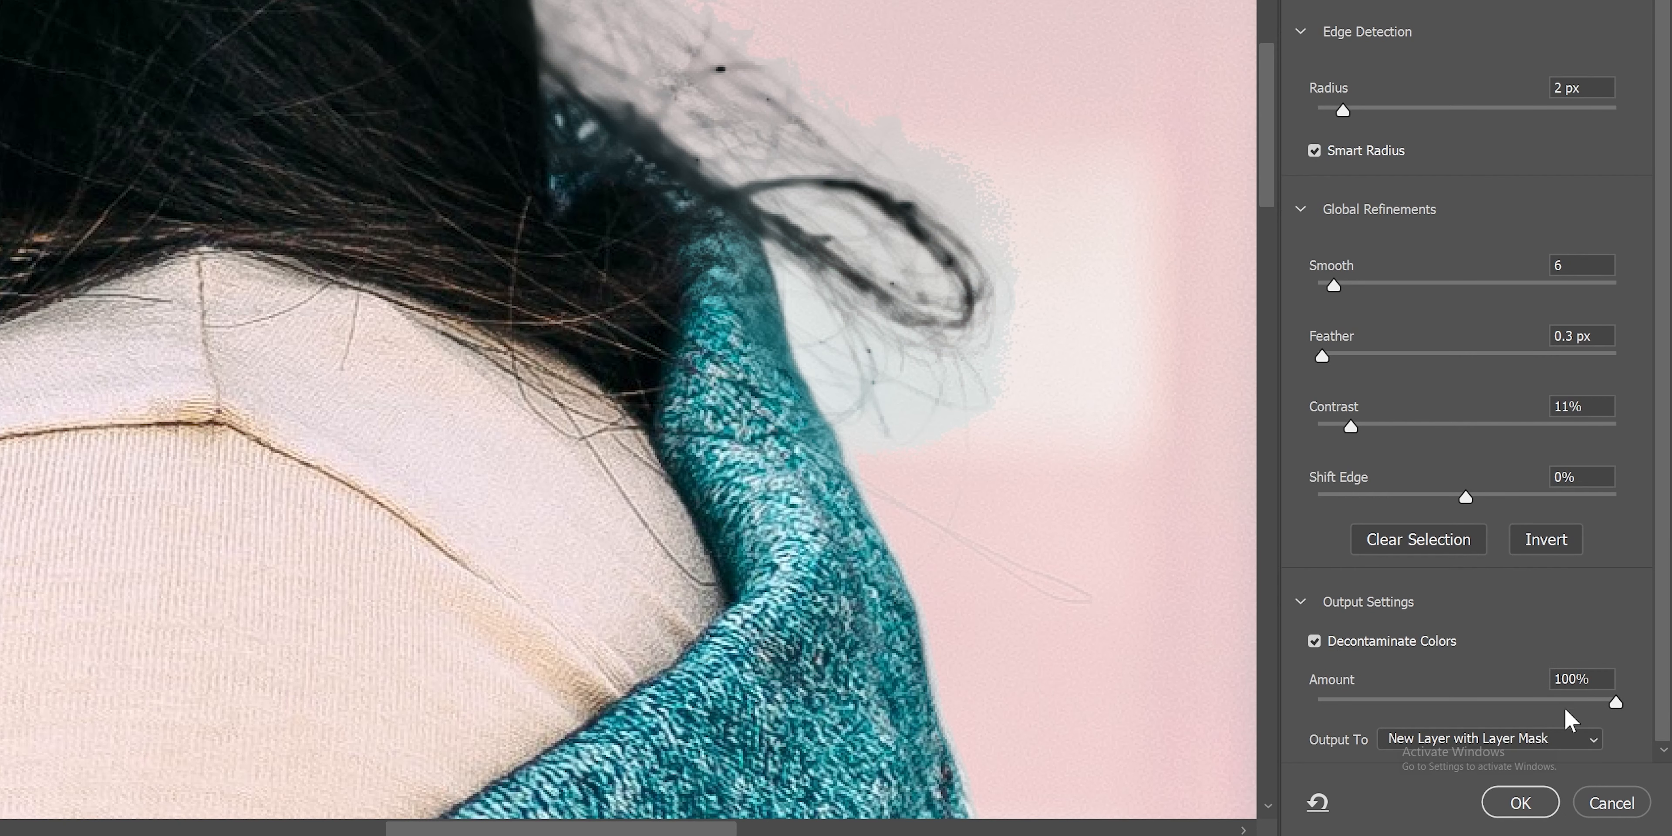
{"action": "left_click_drag", "start_coordinate": [1616, 704], "coordinate": [1417, 700]}
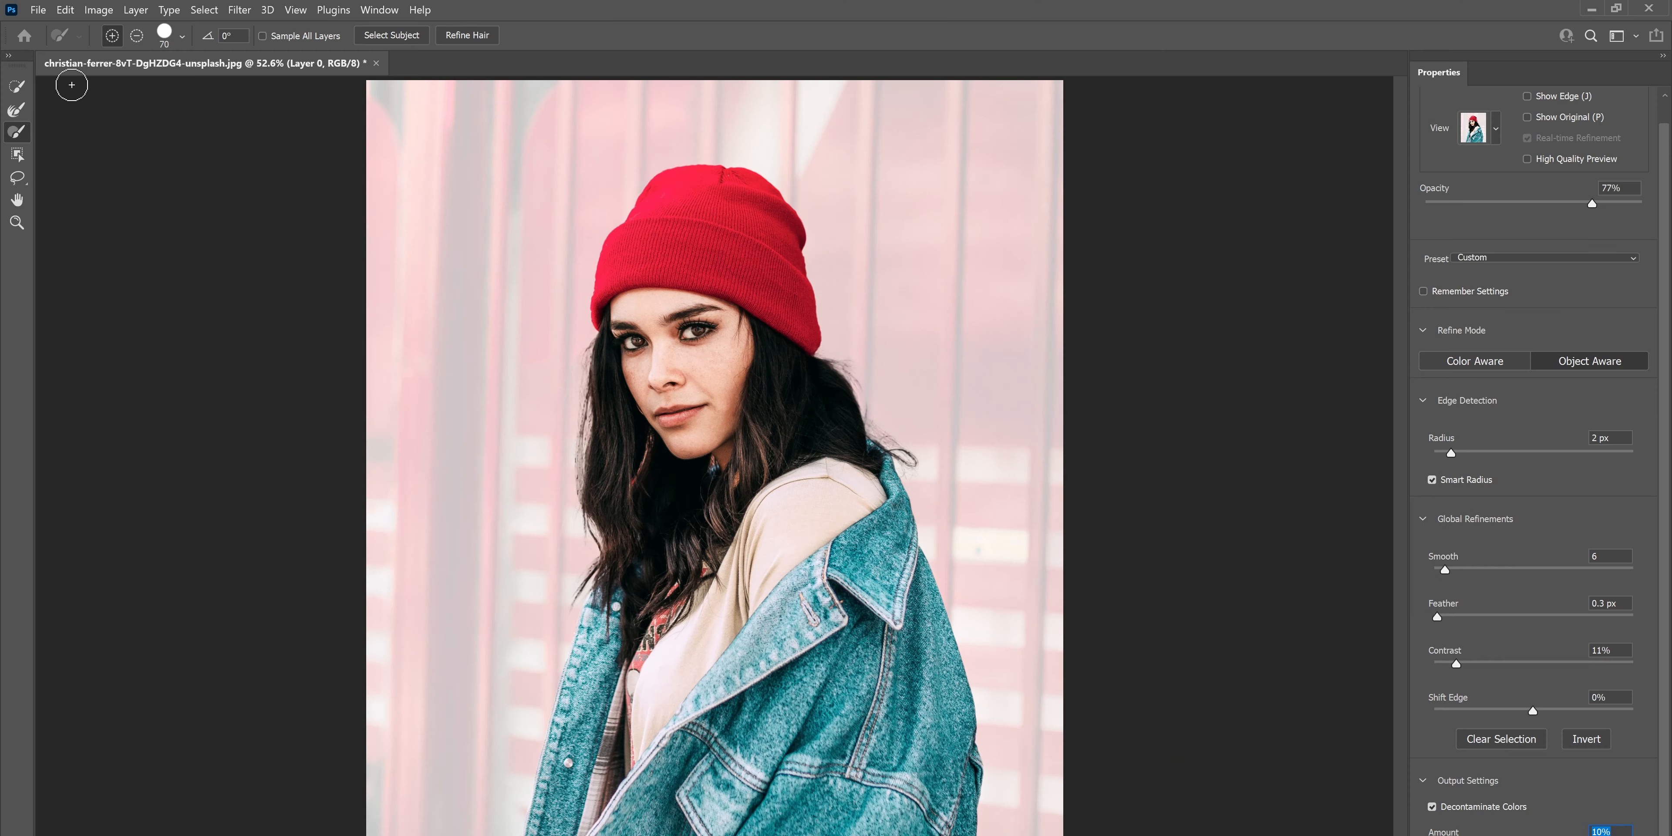
- Paint with the Refine Edge Brush over the loose hair from below the beanie down to the jacket collar
{"action": "left_click", "coordinate": [8, 113]}
{"action": "scroll", "coordinate": [770, 381], "scroll_direction": "up", "scroll_amount": 3}
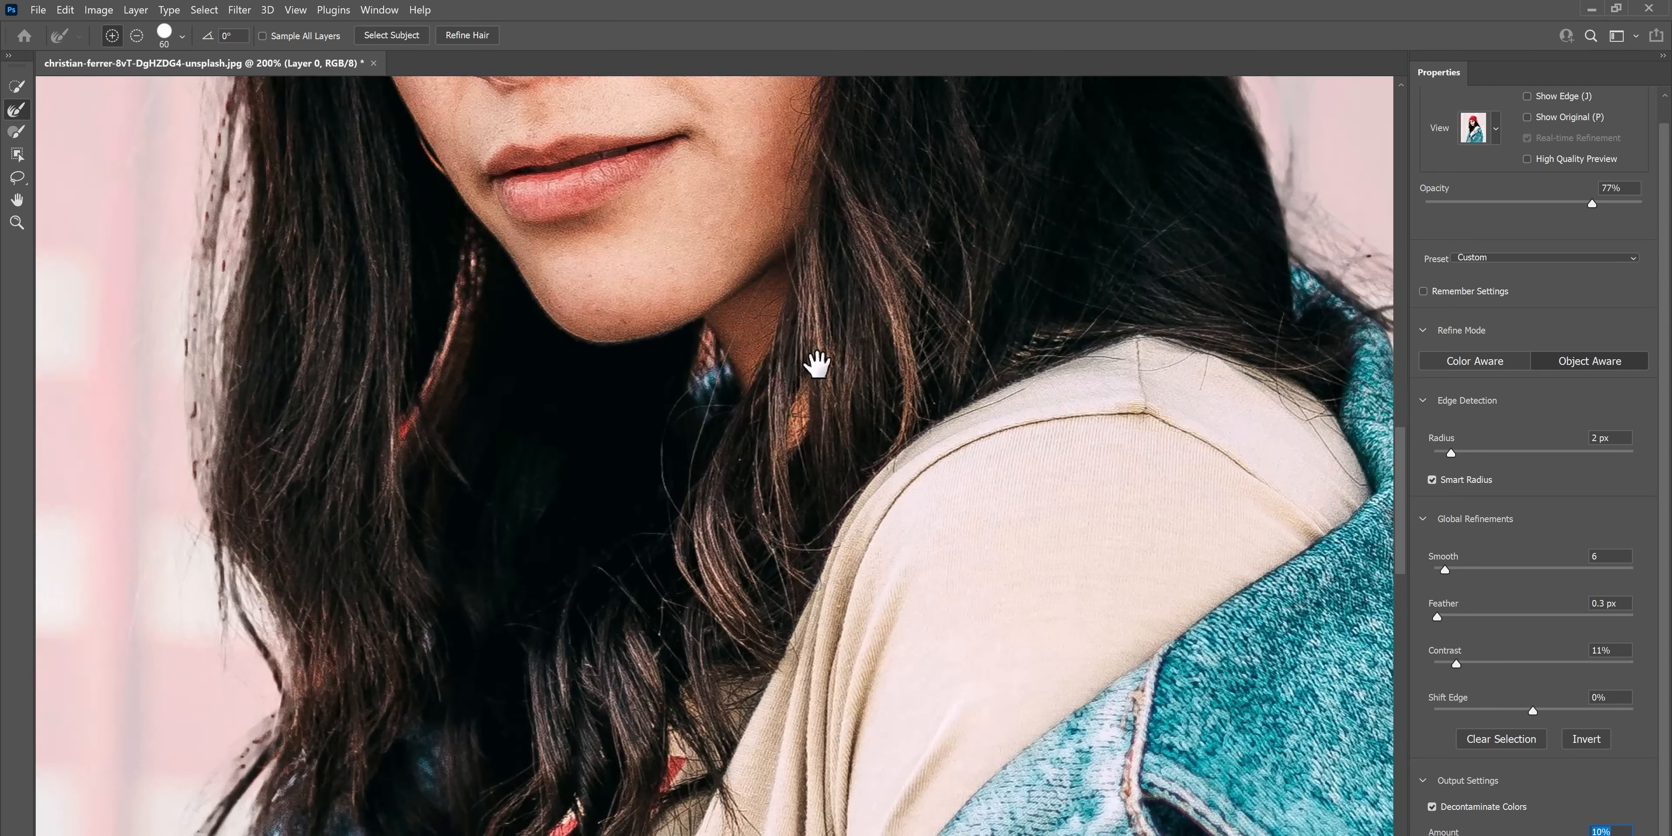
{"action": "left_click_drag", "start_coordinate": [814, 354], "coordinate": [661, 662]}
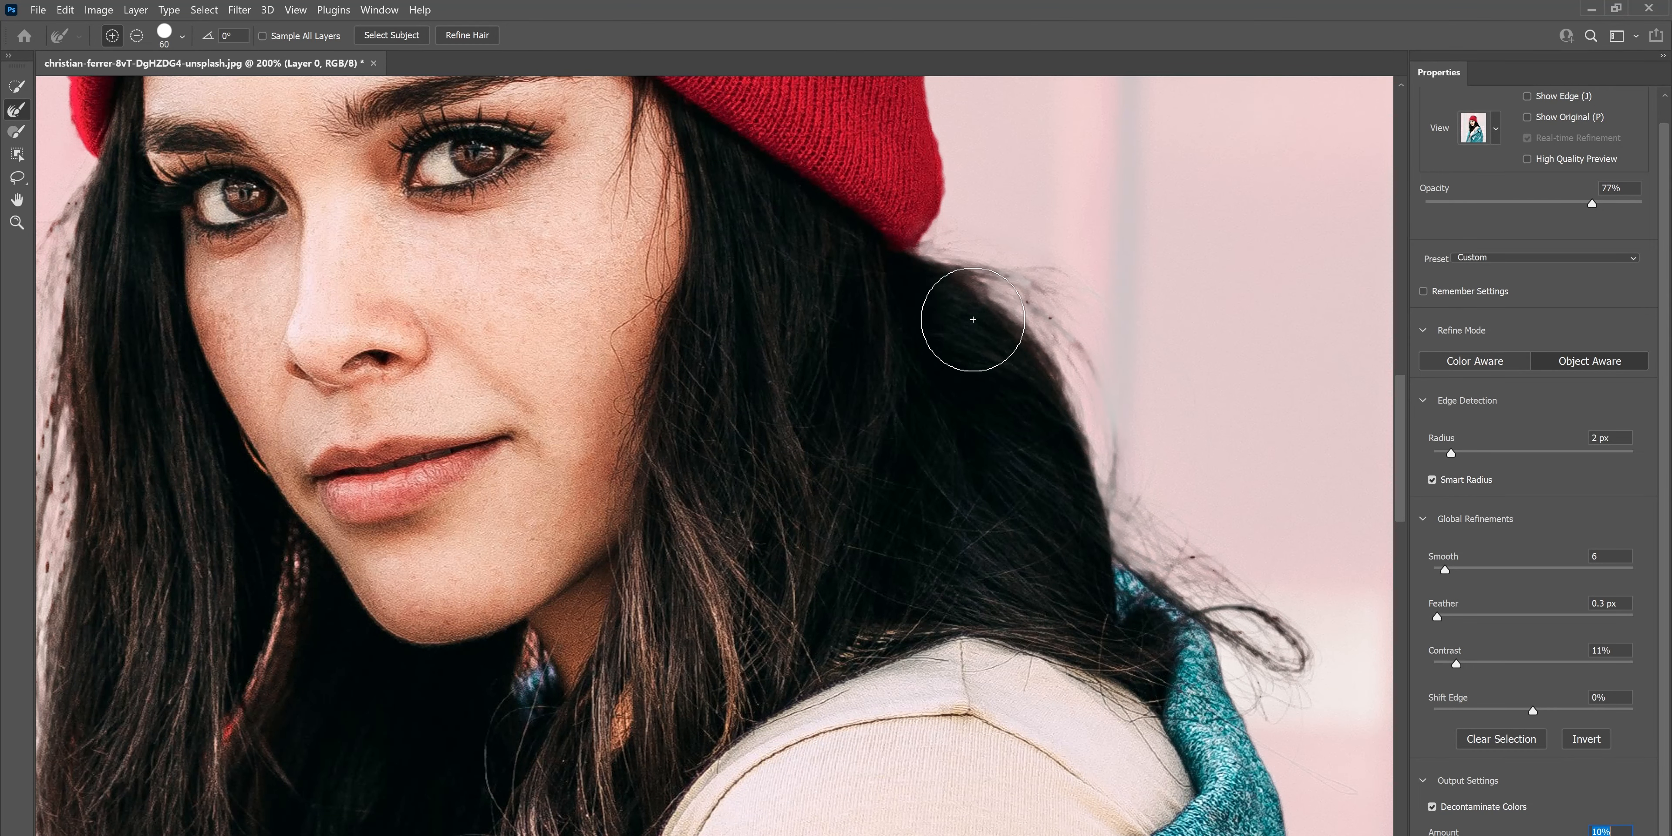
{"action": "left_click", "coordinate": [1002, 294]}
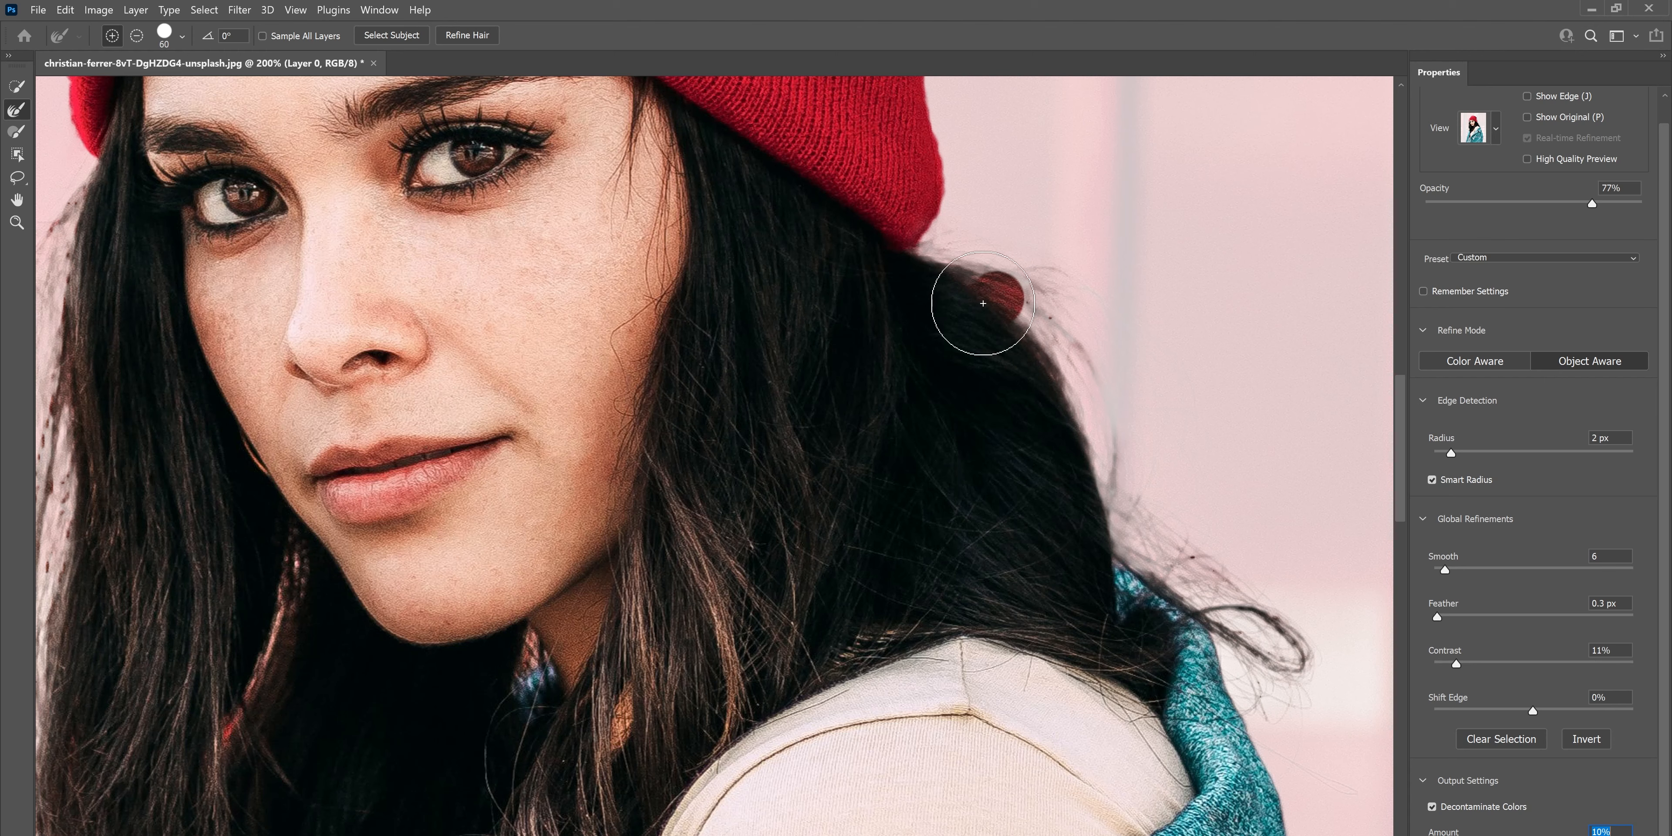
{"action": "left_click_drag", "start_coordinate": [1029, 317], "coordinate": [1141, 542]}
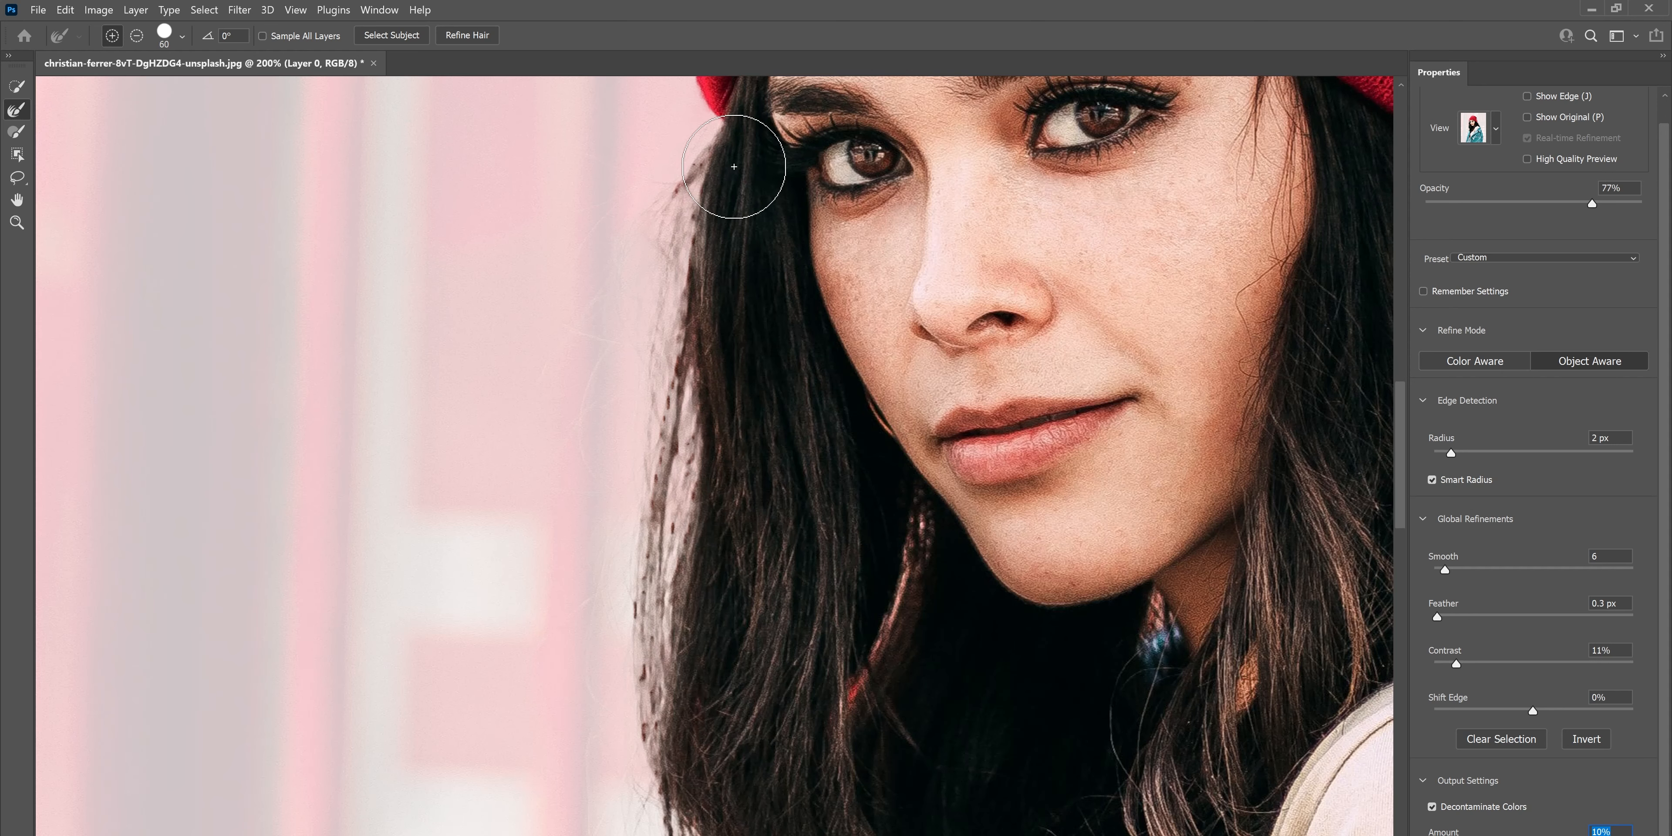
- Paint with the Refine Edge Brush along the outer hair strands on the face side of the woman
{"action": "mouse_move", "coordinate": [723, 165]}
{"action": "left_mouse_down"}
{"action": "mouse_move", "coordinate": [676, 224]}
{"action": "mouse_move", "coordinate": [649, 725]}
{"action": "mouse_move", "coordinate": [662, 778]}
{"action": "mouse_move", "coordinate": [676, 403]}
{"action": "left_mouse_up"}
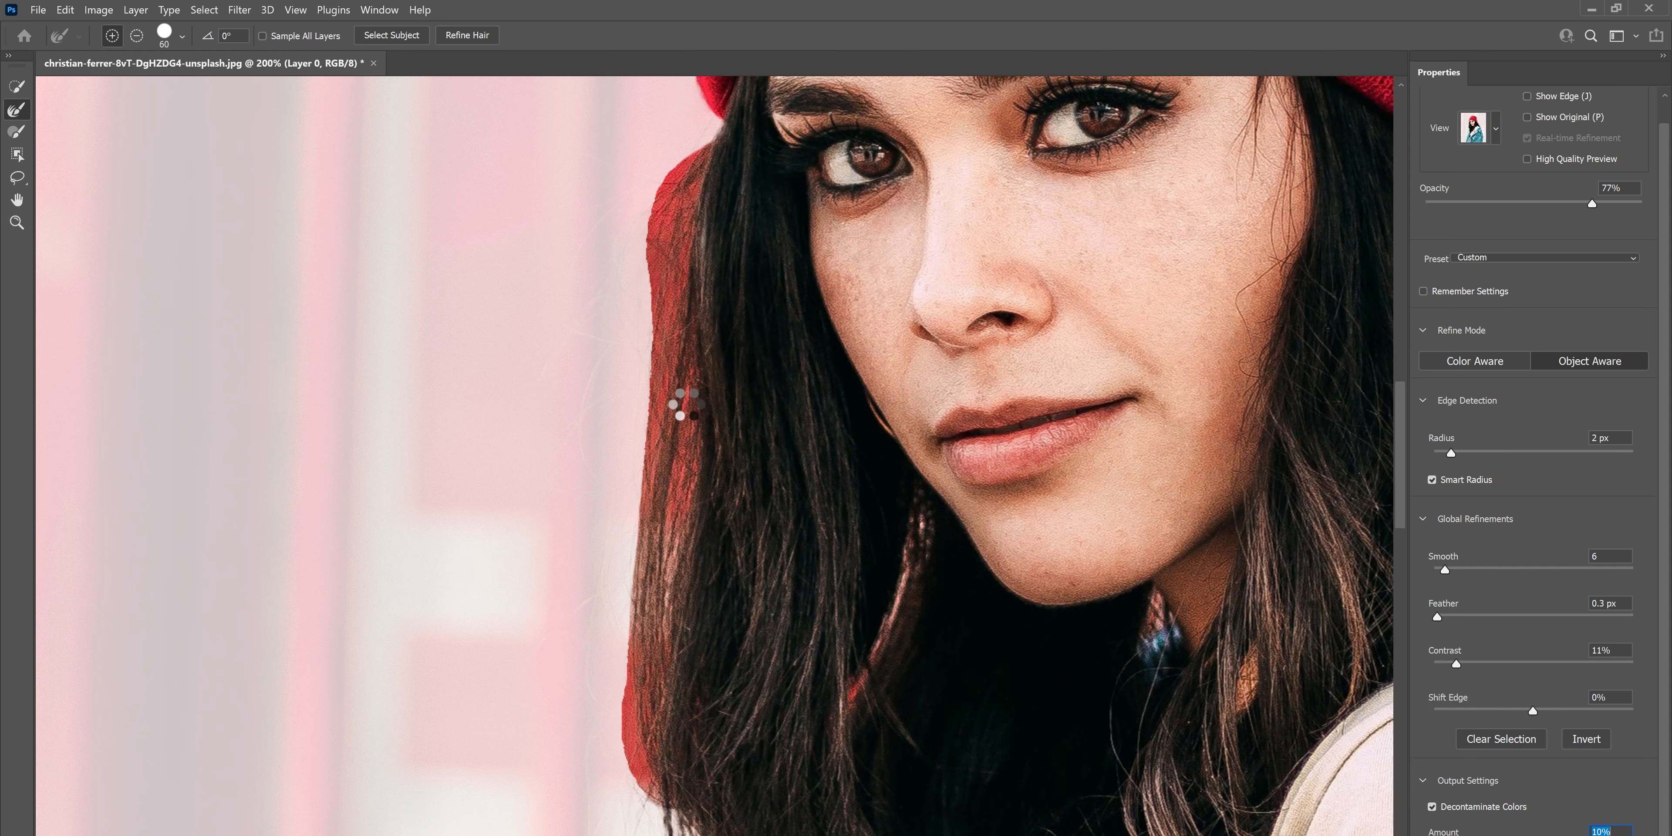
{"action": "key", "text": "space"}
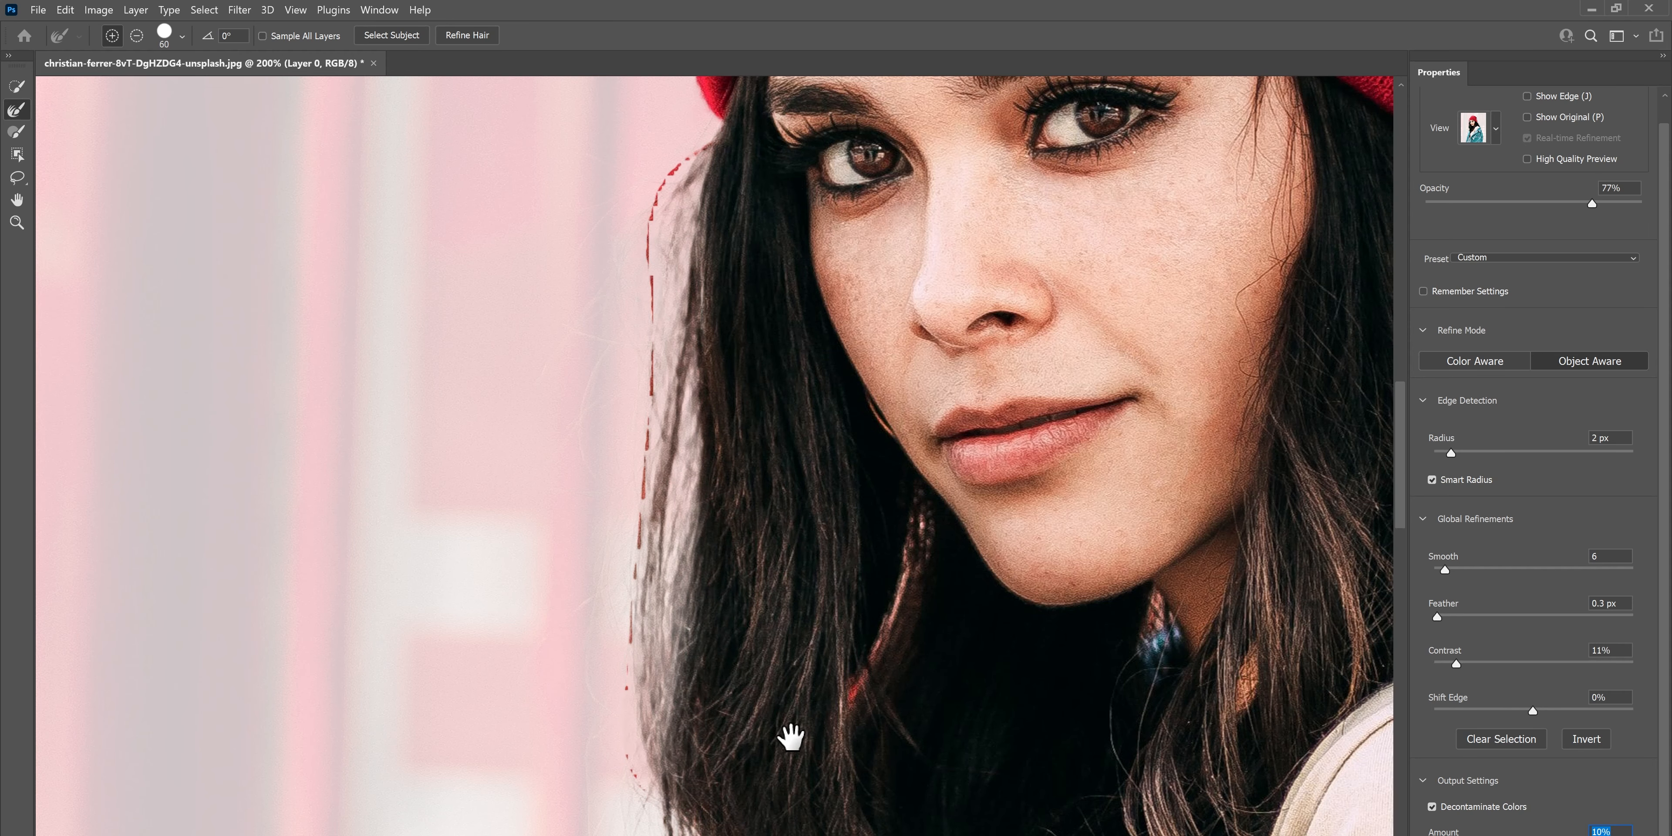
{"action": "left_click_drag", "start_coordinate": [791, 742], "coordinate": [649, 287]}
{"action": "mouse_move", "coordinate": [549, 401]}
{"action": "left_mouse_down"}
{"action": "mouse_move", "coordinate": [592, 552]}
{"action": "mouse_move", "coordinate": [525, 644]}
{"action": "mouse_move", "coordinate": [498, 730]}
{"action": "mouse_move", "coordinate": [571, 621]}
{"action": "mouse_move", "coordinate": [668, 400]}
{"action": "left_mouse_up"}
{"action": "key", "text": "ctrl+0"}
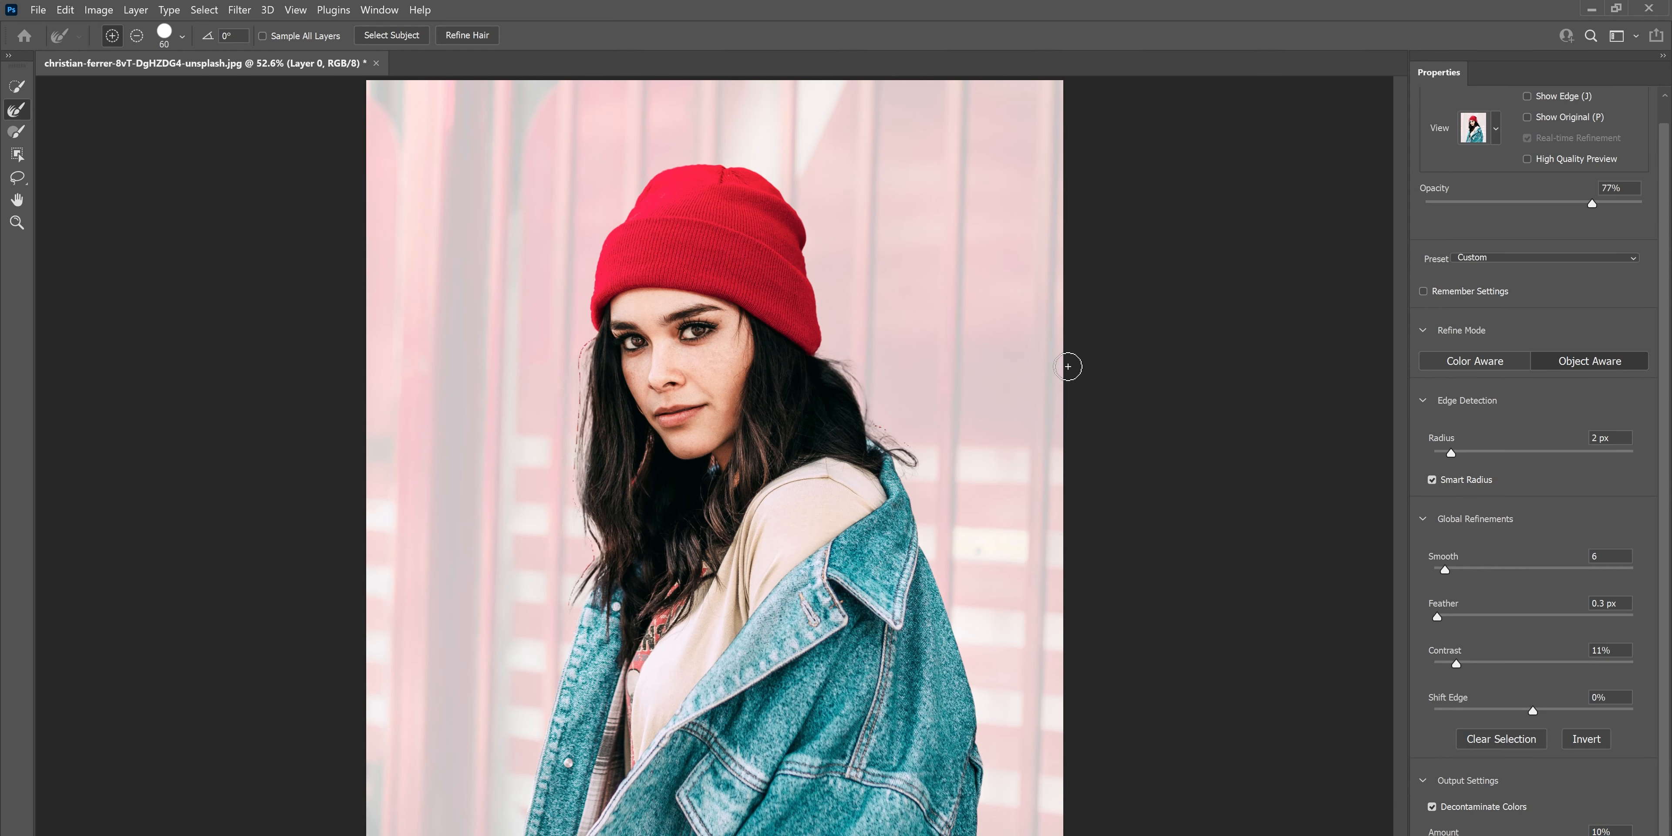
- Go over the hair edge once more up close and output the cutout to a new layer with layer mask
{"action": "key", "text": "ctrl+plus"}
{"action": "key", "text": "ctrl+plus"}
{"action": "key", "text": "ctrl+plus"}
{"action": "key", "text": "space"}
{"action": "left_click_drag", "start_coordinate": [1082, 240], "coordinate": [571, 425]}
{"action": "left_click_drag", "start_coordinate": [837, 284], "coordinate": [881, 278]}
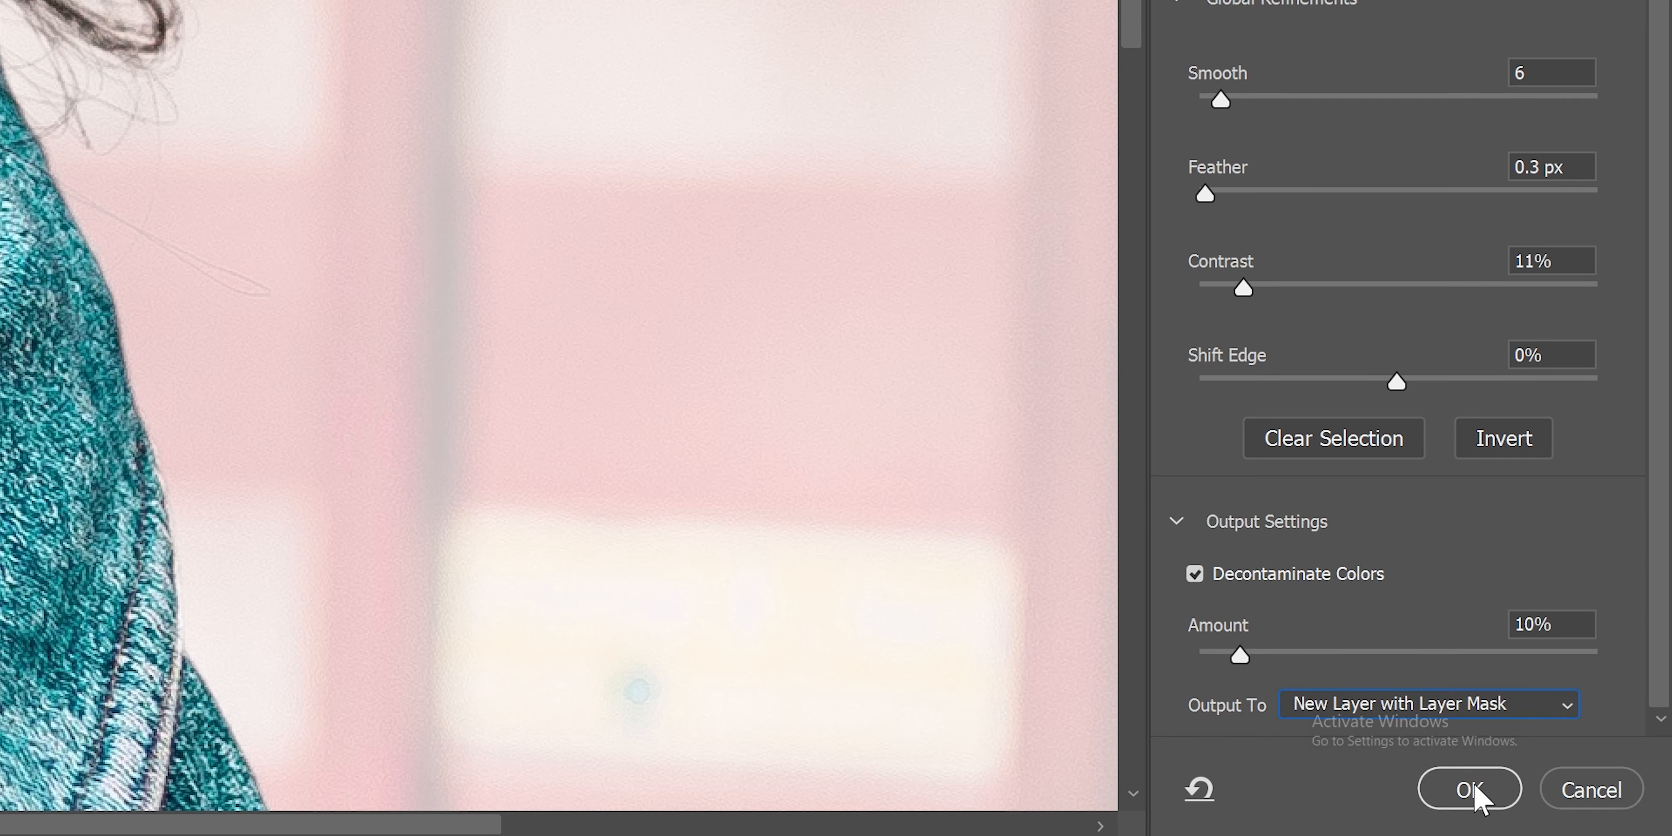
{"action": "left_click", "coordinate": [1474, 784]}
{"action": "key", "text": "ctrl+0"}
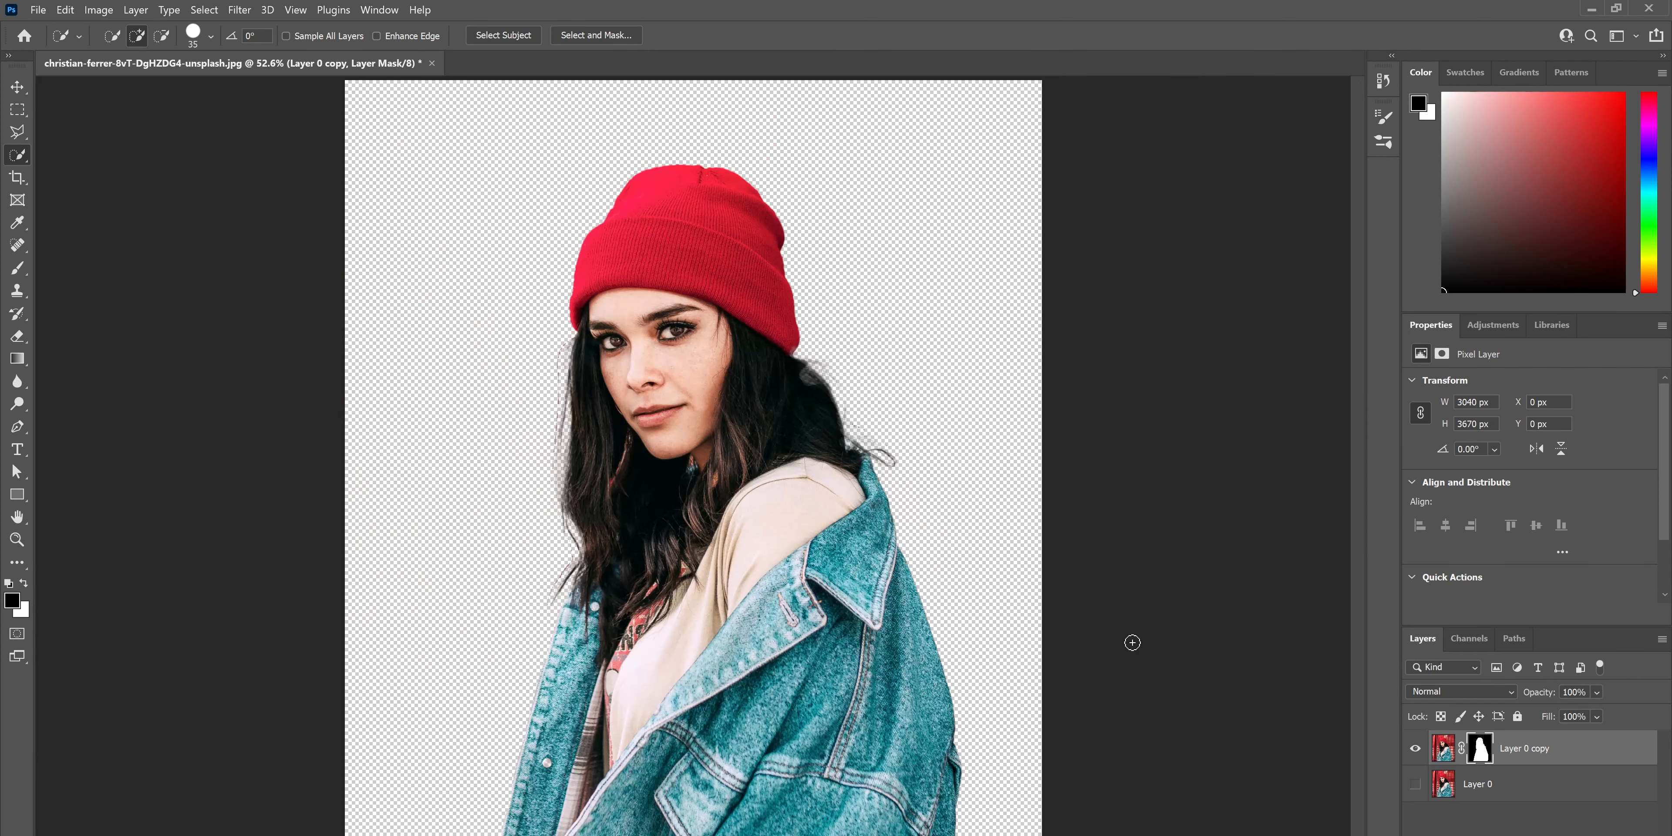
- Display Layer 0 copy's mask on its own and paint out the stray white specks along the hair edges with a small black brush
{"action": "key", "text": "v"}
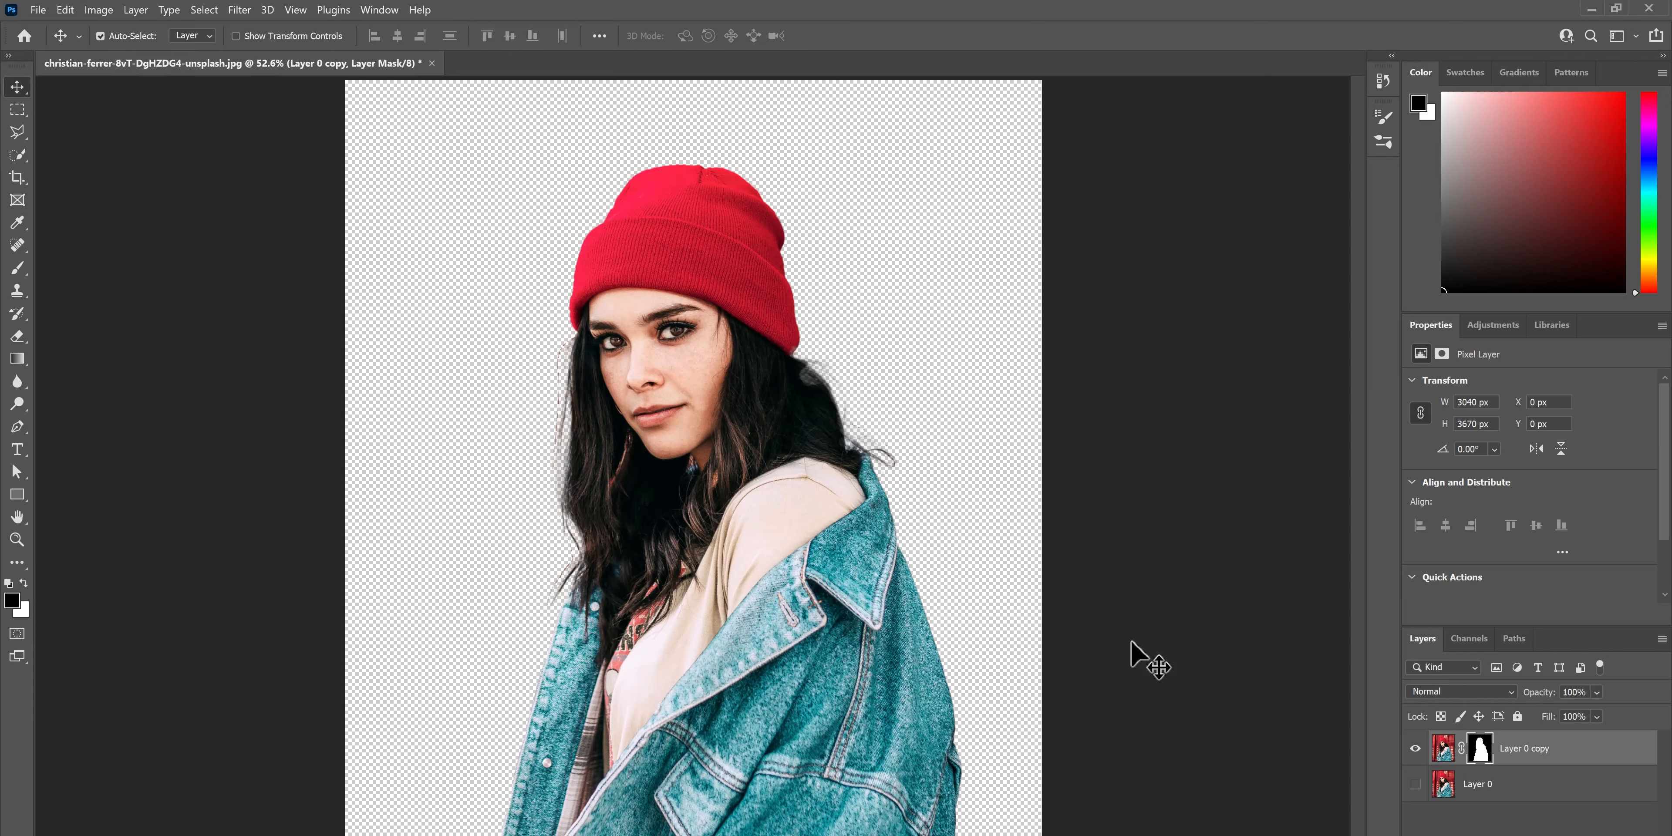
{"action": "left_click", "coordinate": [1482, 752], "text": "alt"}
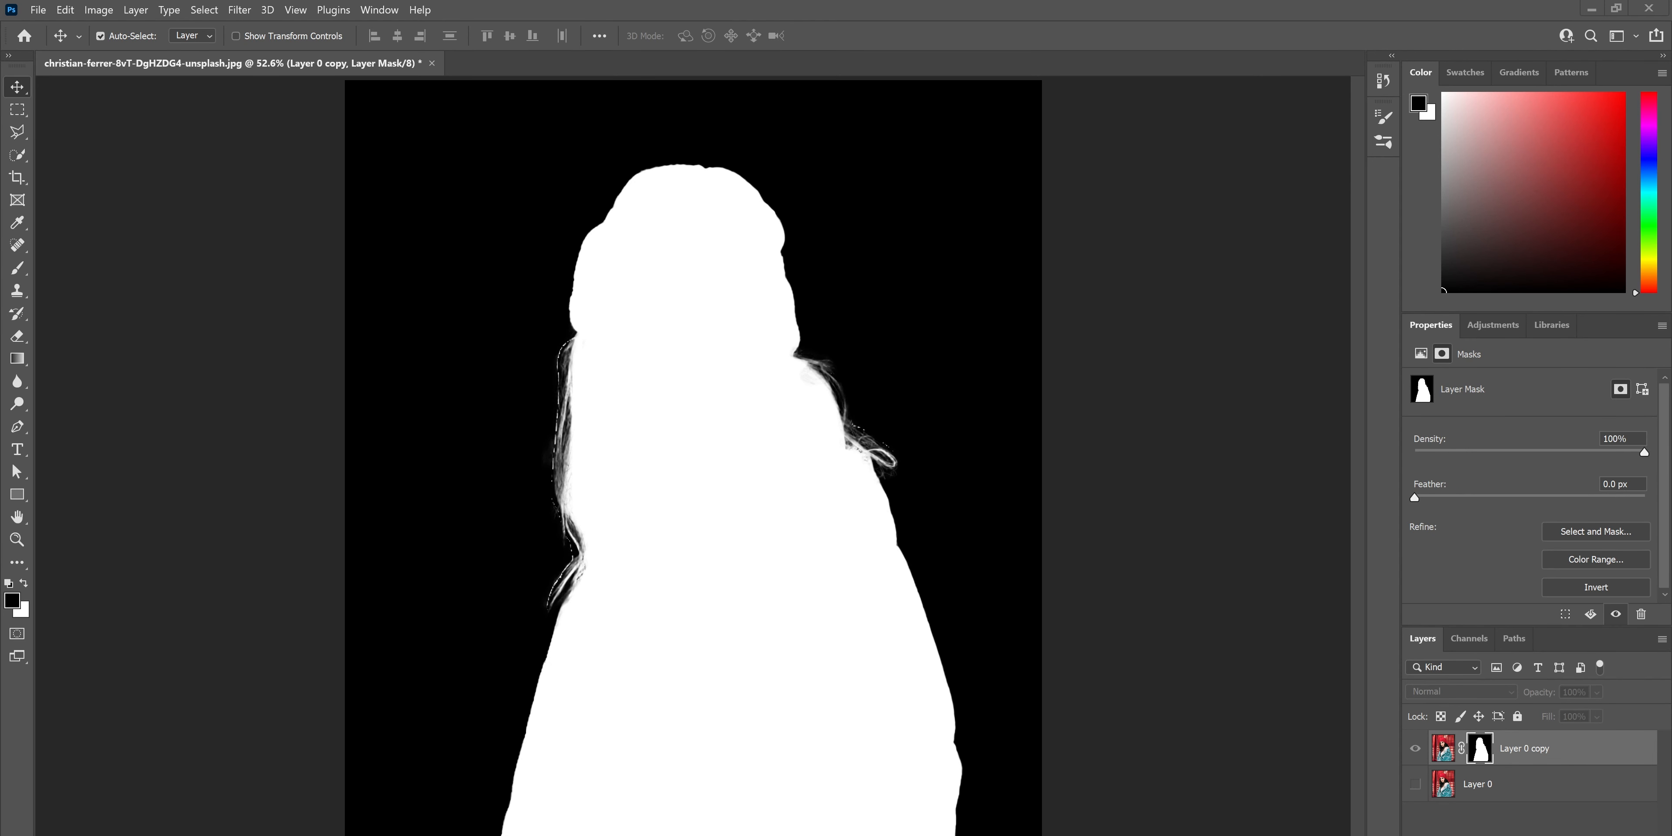
{"action": "key", "text": "ctrl+plus"}
{"action": "key", "text": "ctrl+plus"}
{"action": "key", "text": "ctrl+plus"}
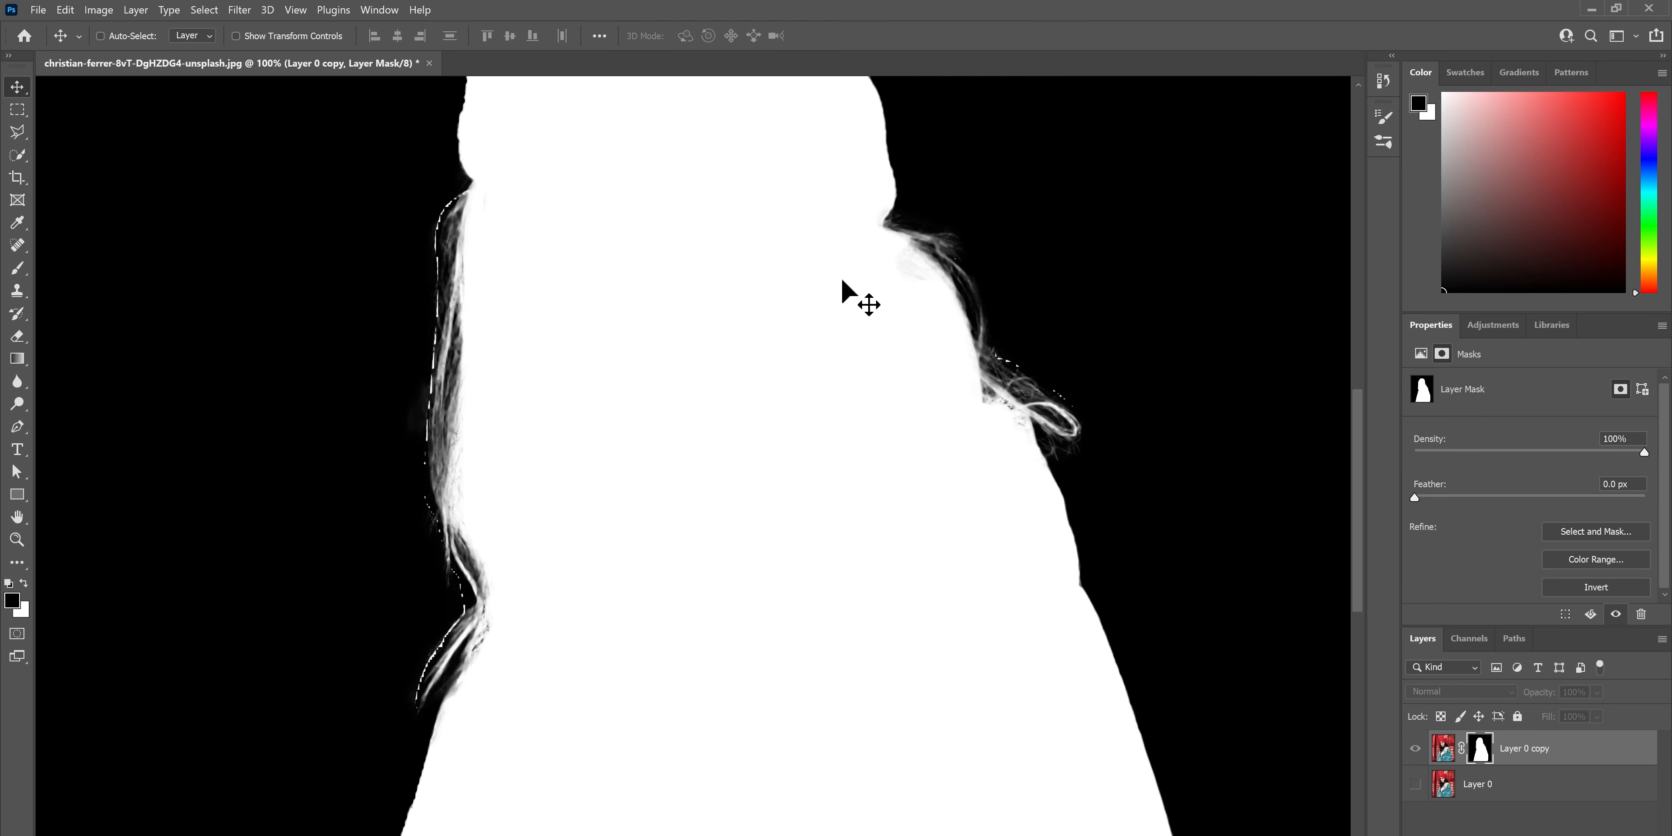
{"action": "left_click_drag", "start_coordinate": [847, 291], "coordinate": [821, 388]}
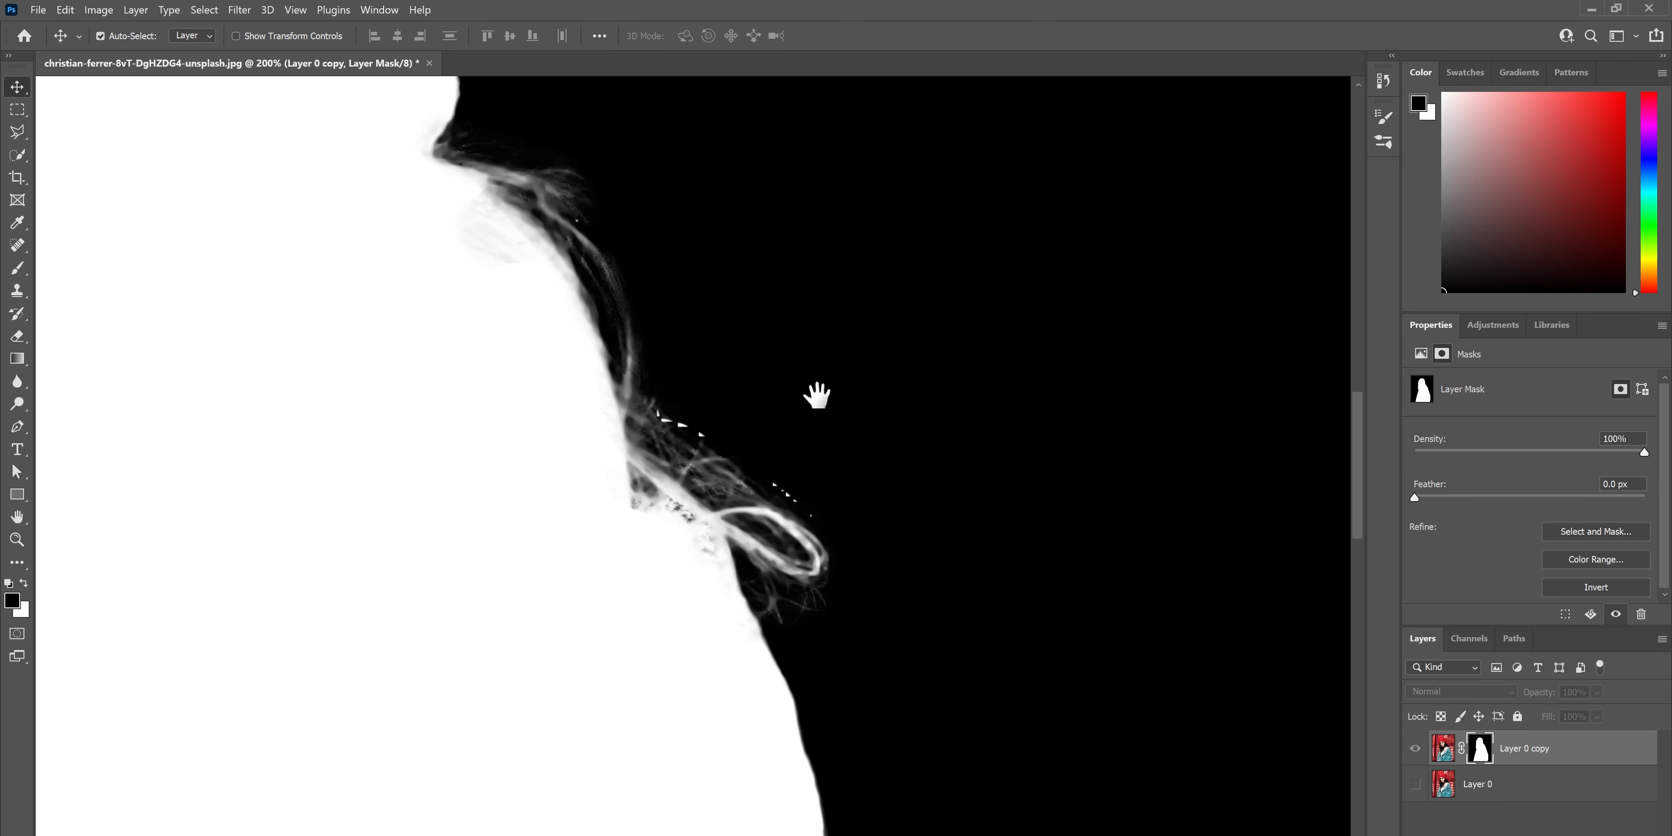
{"action": "key", "text": "b"}
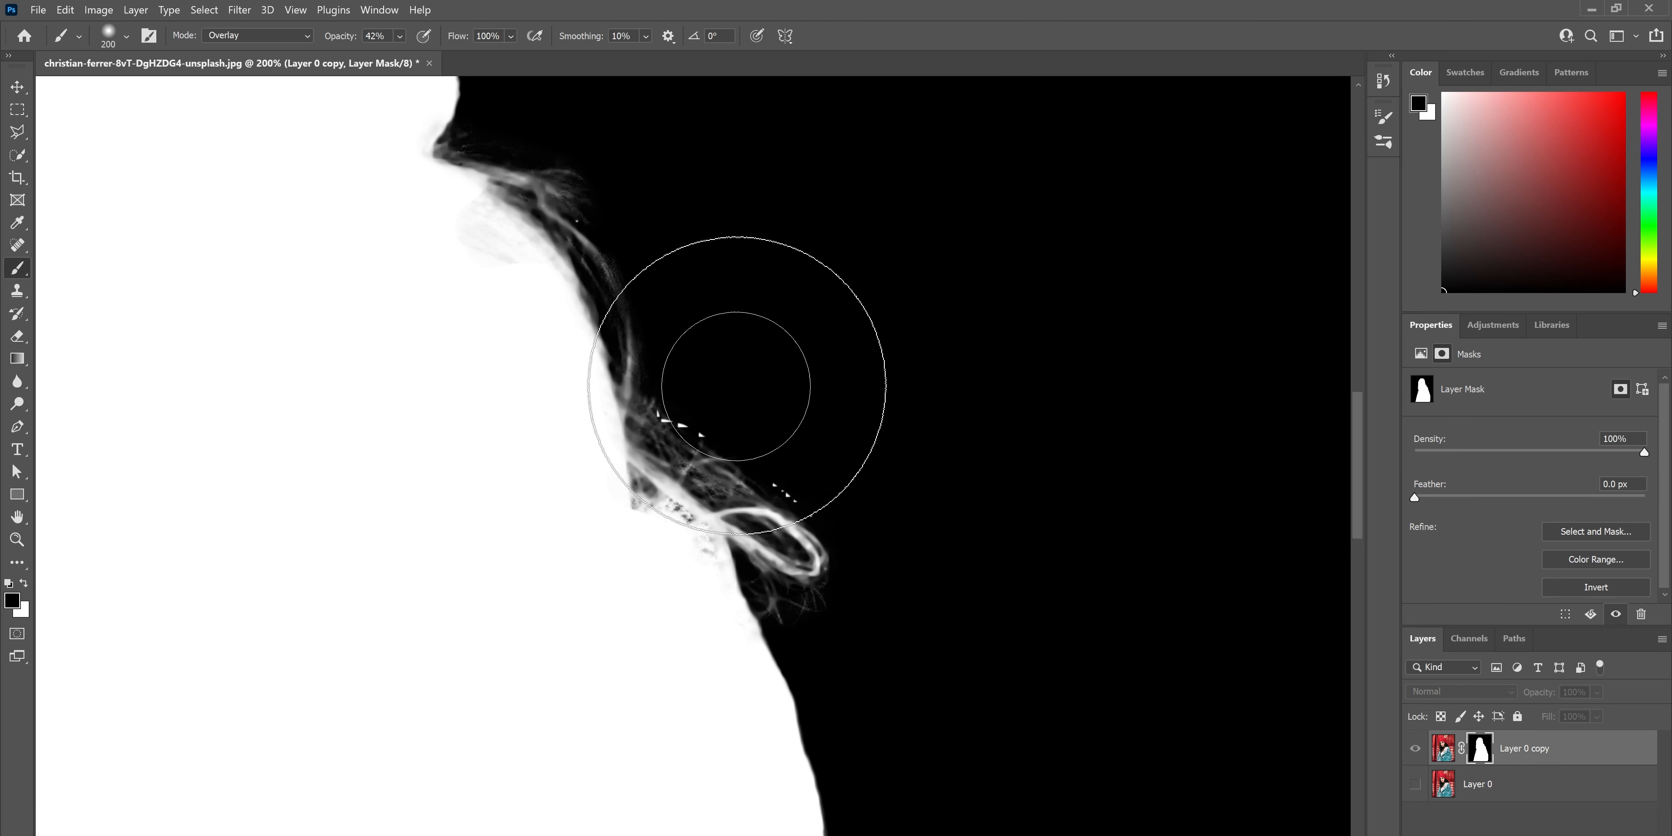
{"action": "key", "text": "ctrl+plus"}
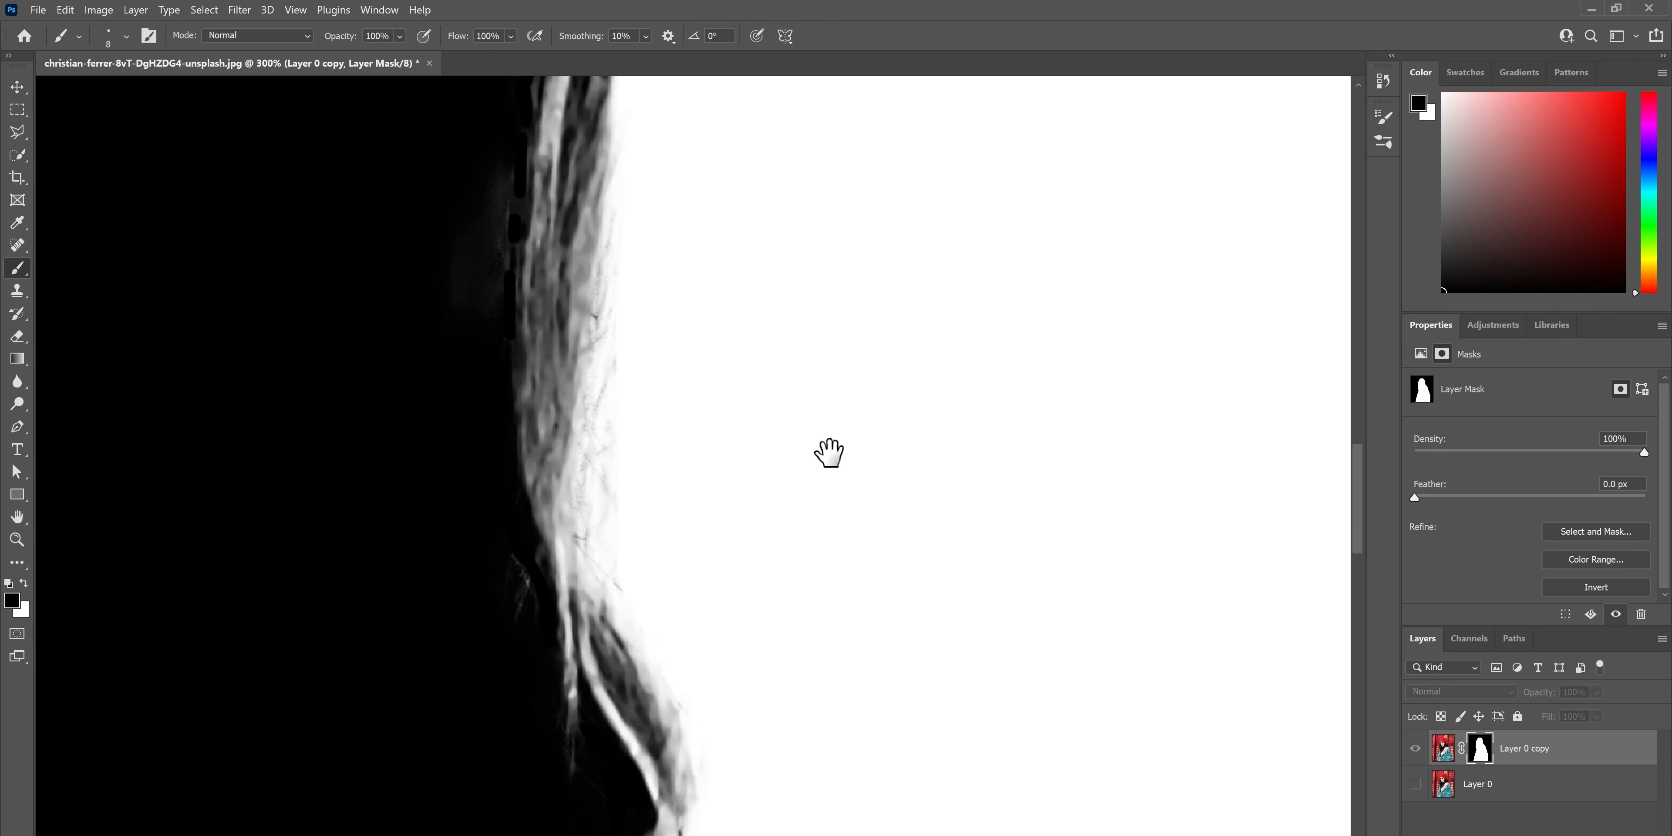
{"action": "left_click_drag", "start_coordinate": [828, 452], "coordinate": [997, 661]}
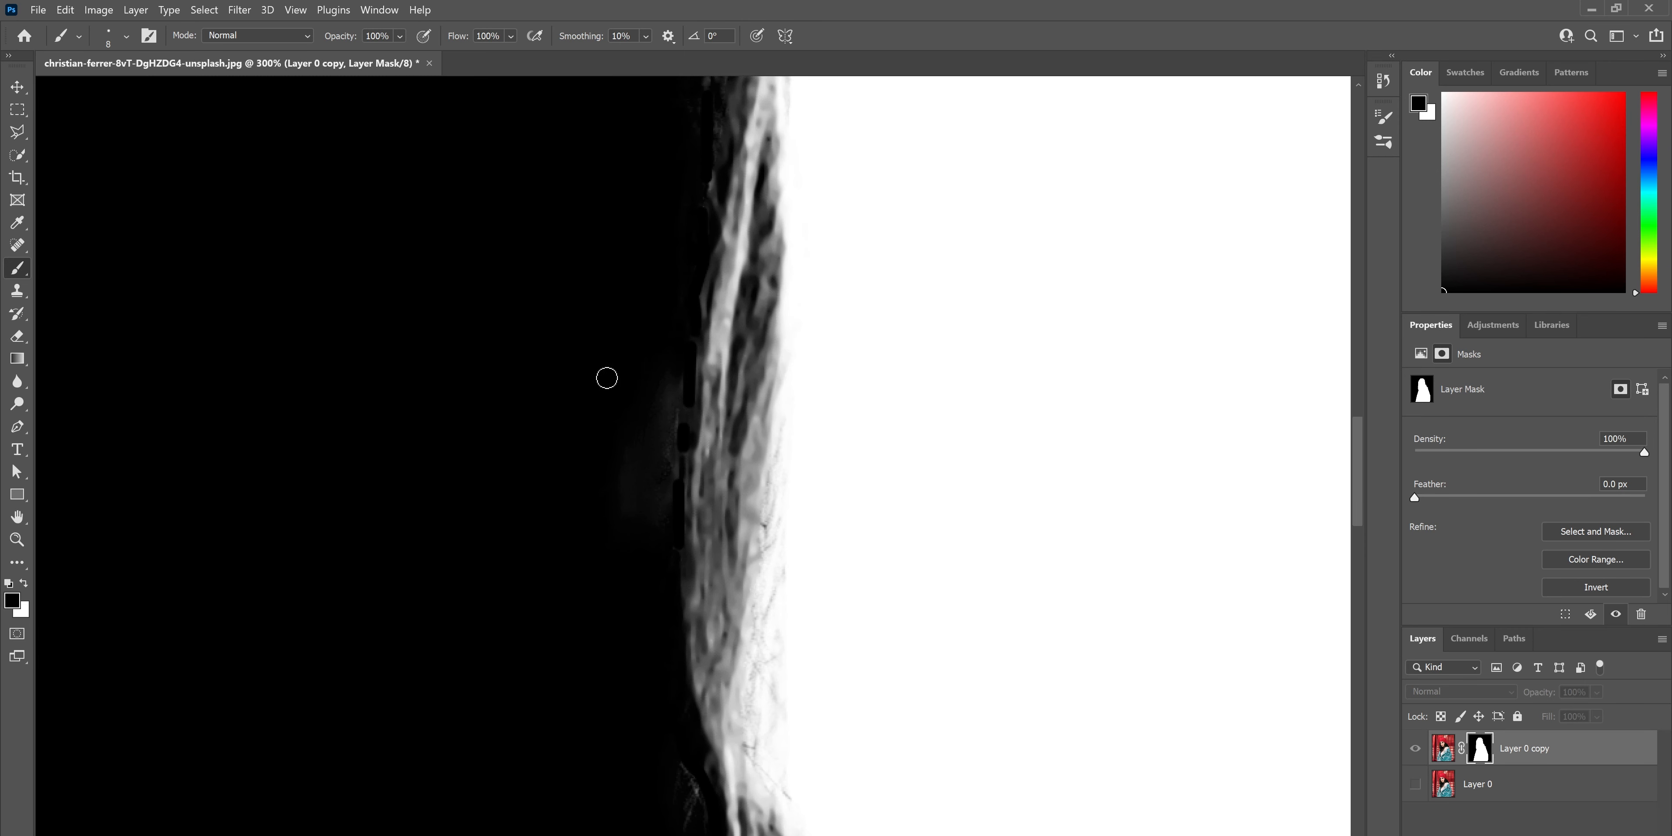
- Set the mask brush to Overlay mode with a softer tip
{"action": "left_click", "coordinate": [124, 36]}
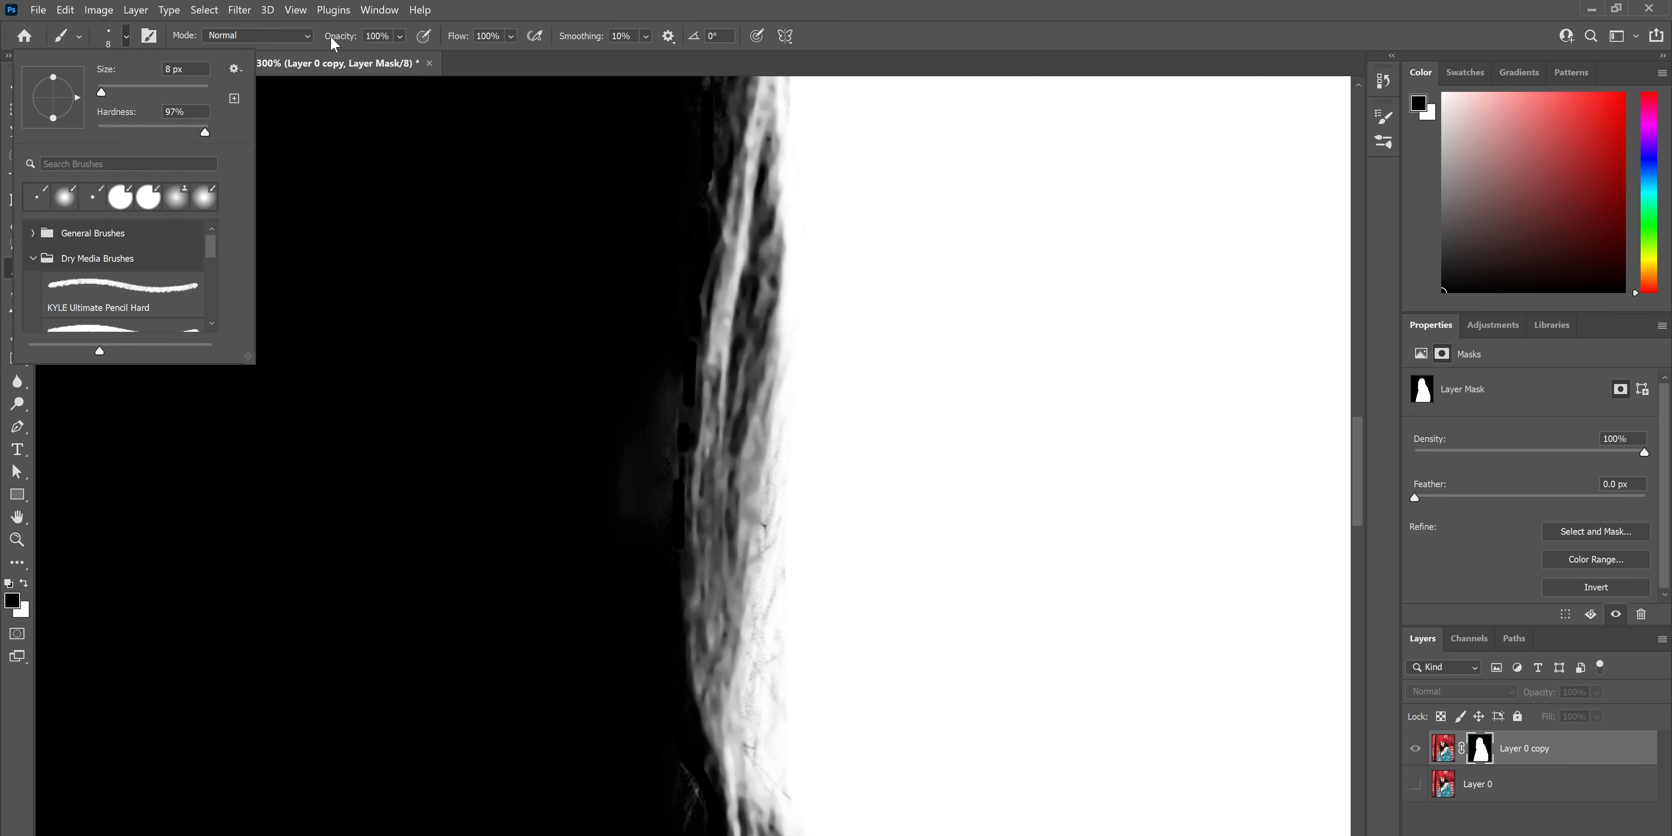
{"action": "left_click", "coordinate": [379, 9]}
{"action": "left_click", "coordinate": [256, 34]}
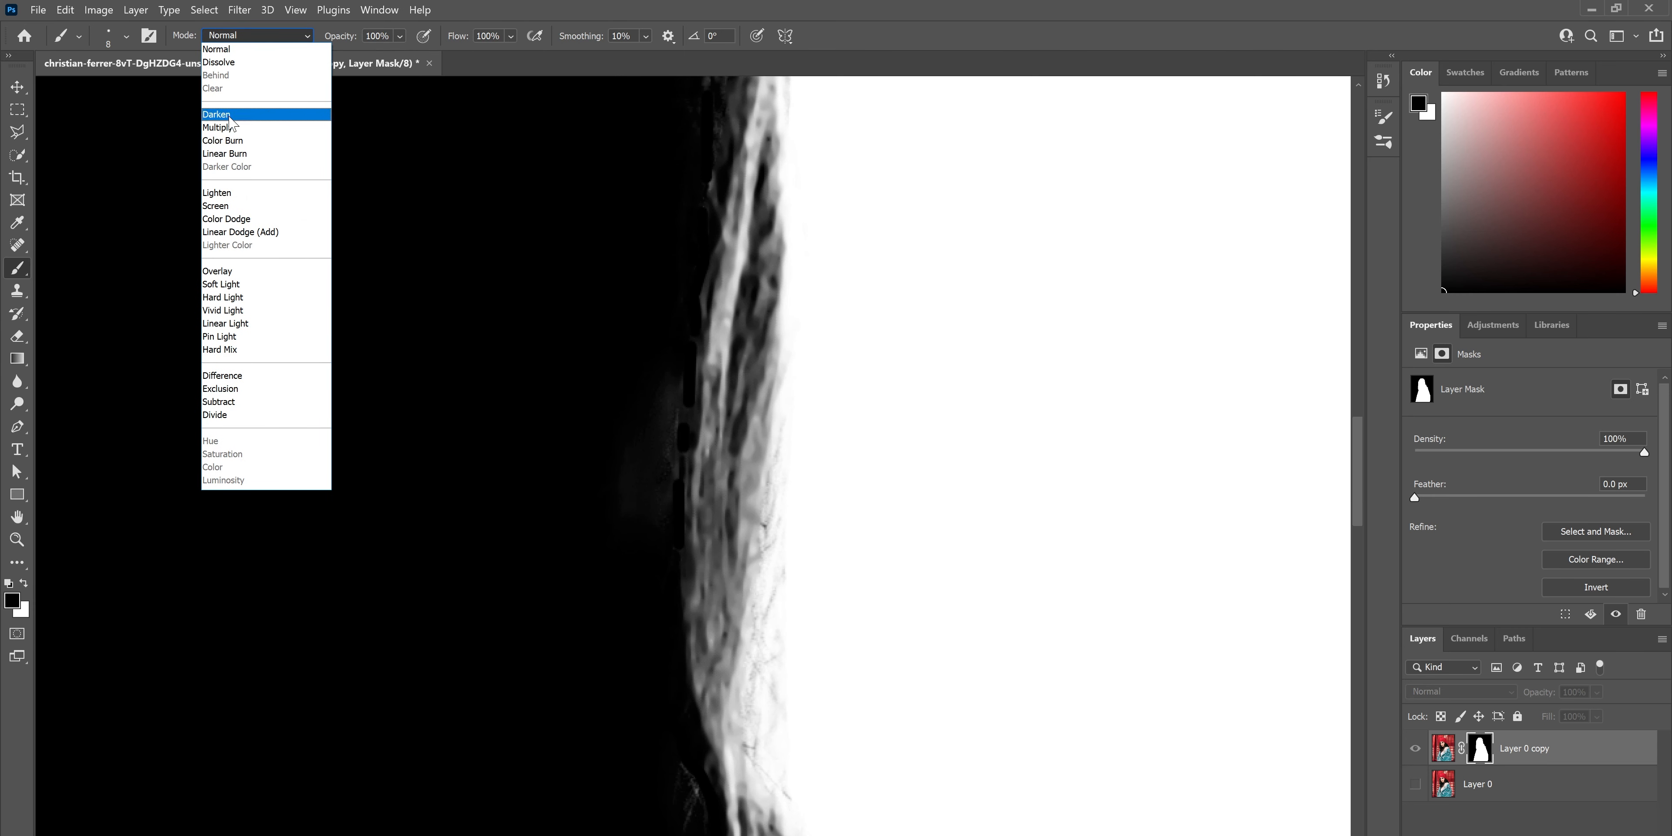
{"action": "left_click", "coordinate": [237, 271]}
{"action": "left_click", "coordinate": [105, 33]}
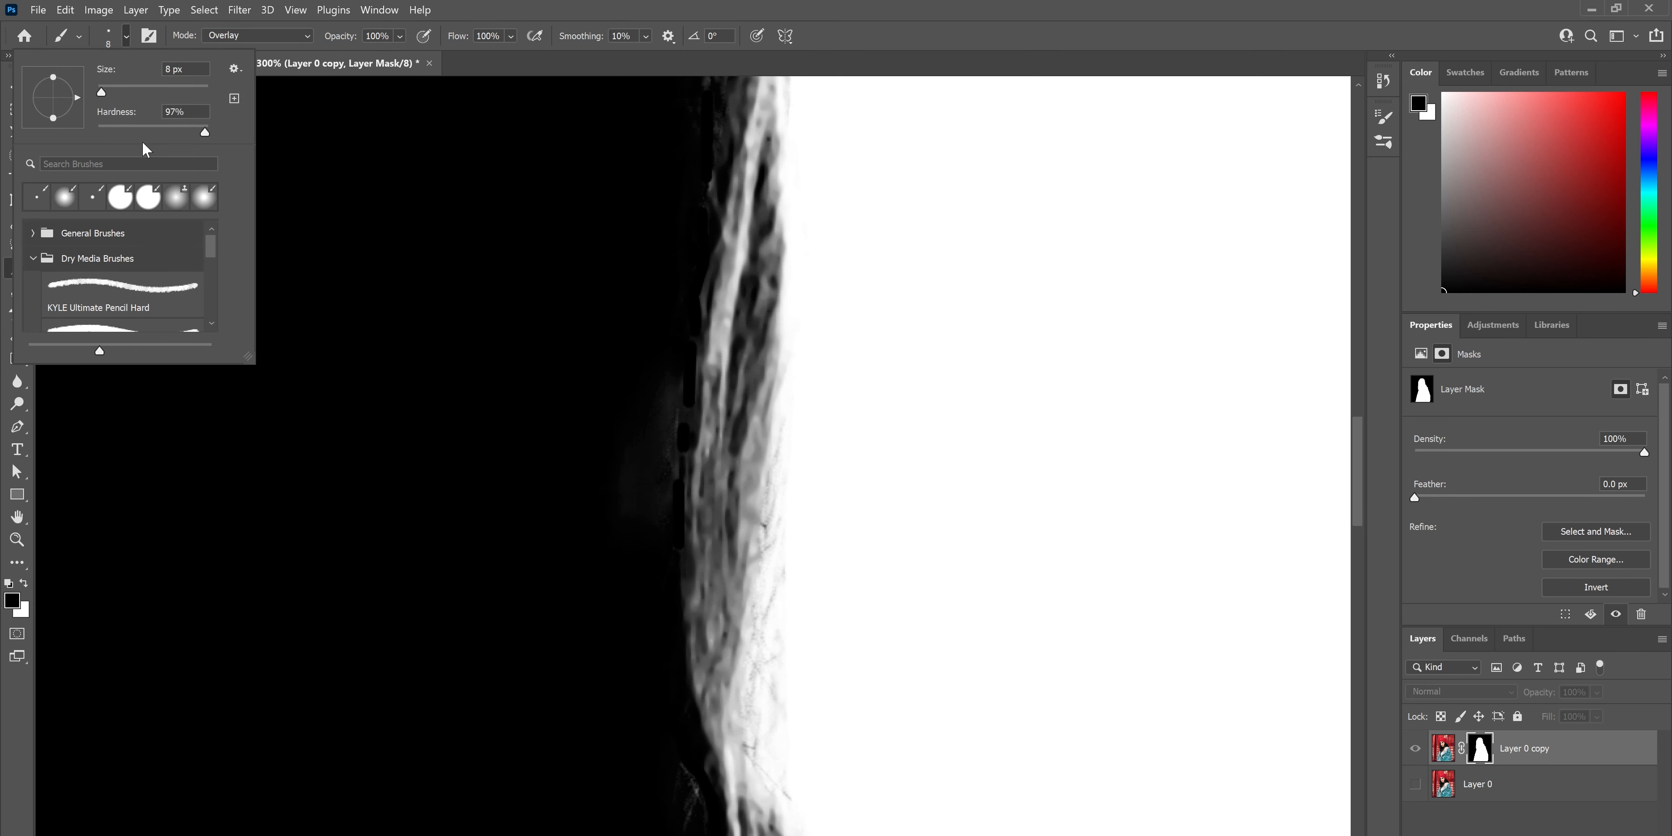
{"action": "key", "text": "Return"}
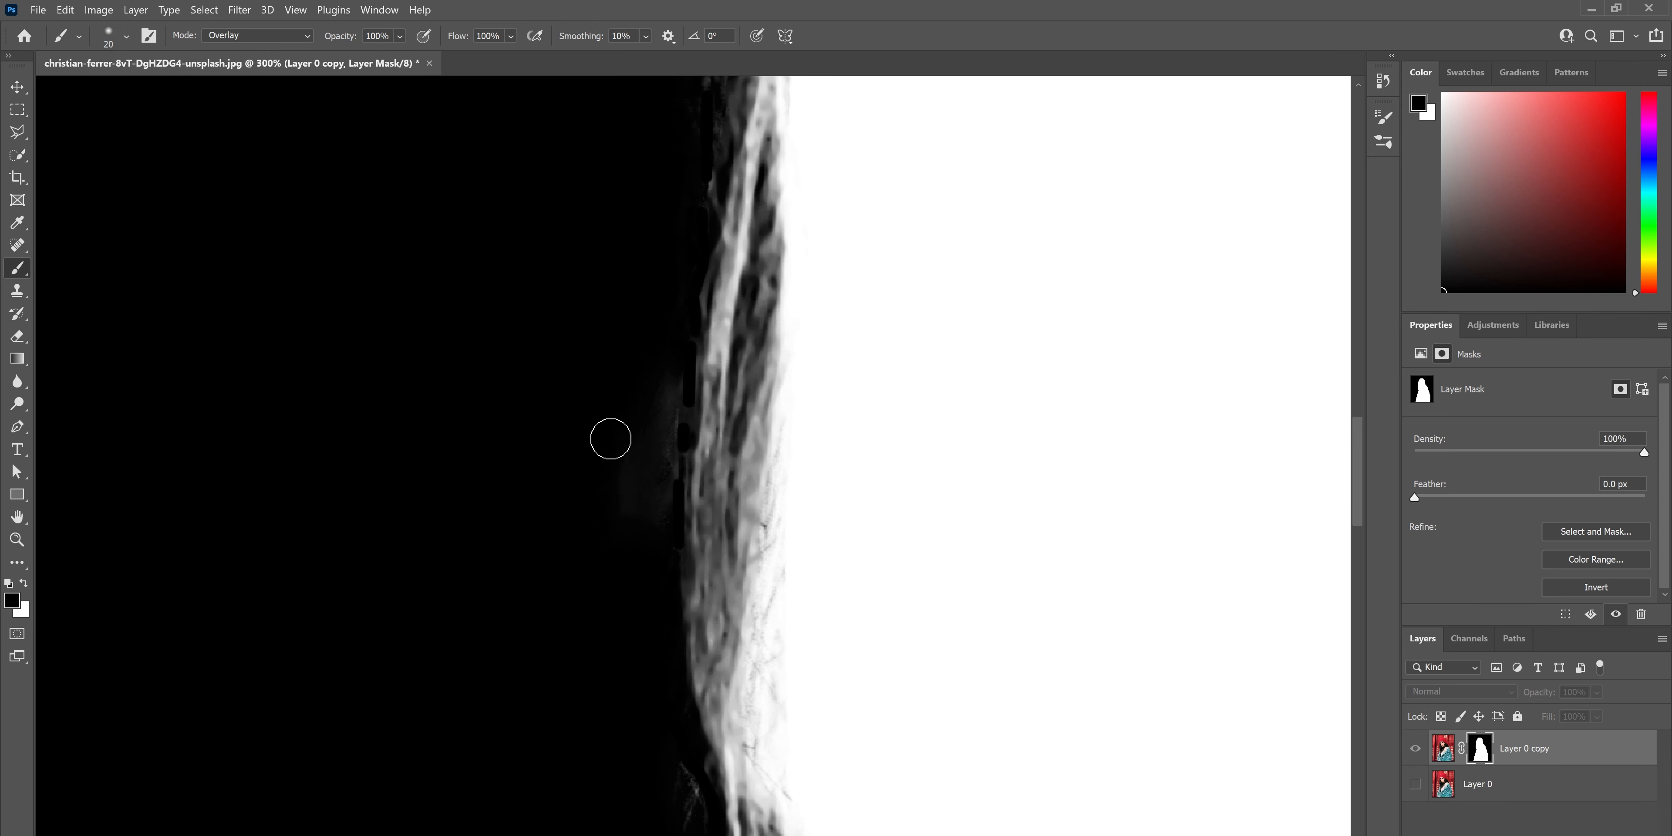
- Enlarge the brush to 150 px and paint black over the faint grey haze beside the face-side hair on the mask
{"action": "key", "text": "bracketright"}
{"action": "key", "text": "bracketright"}
{"action": "key", "text": "bracketright"}
{"action": "key", "text": "bracketright"}
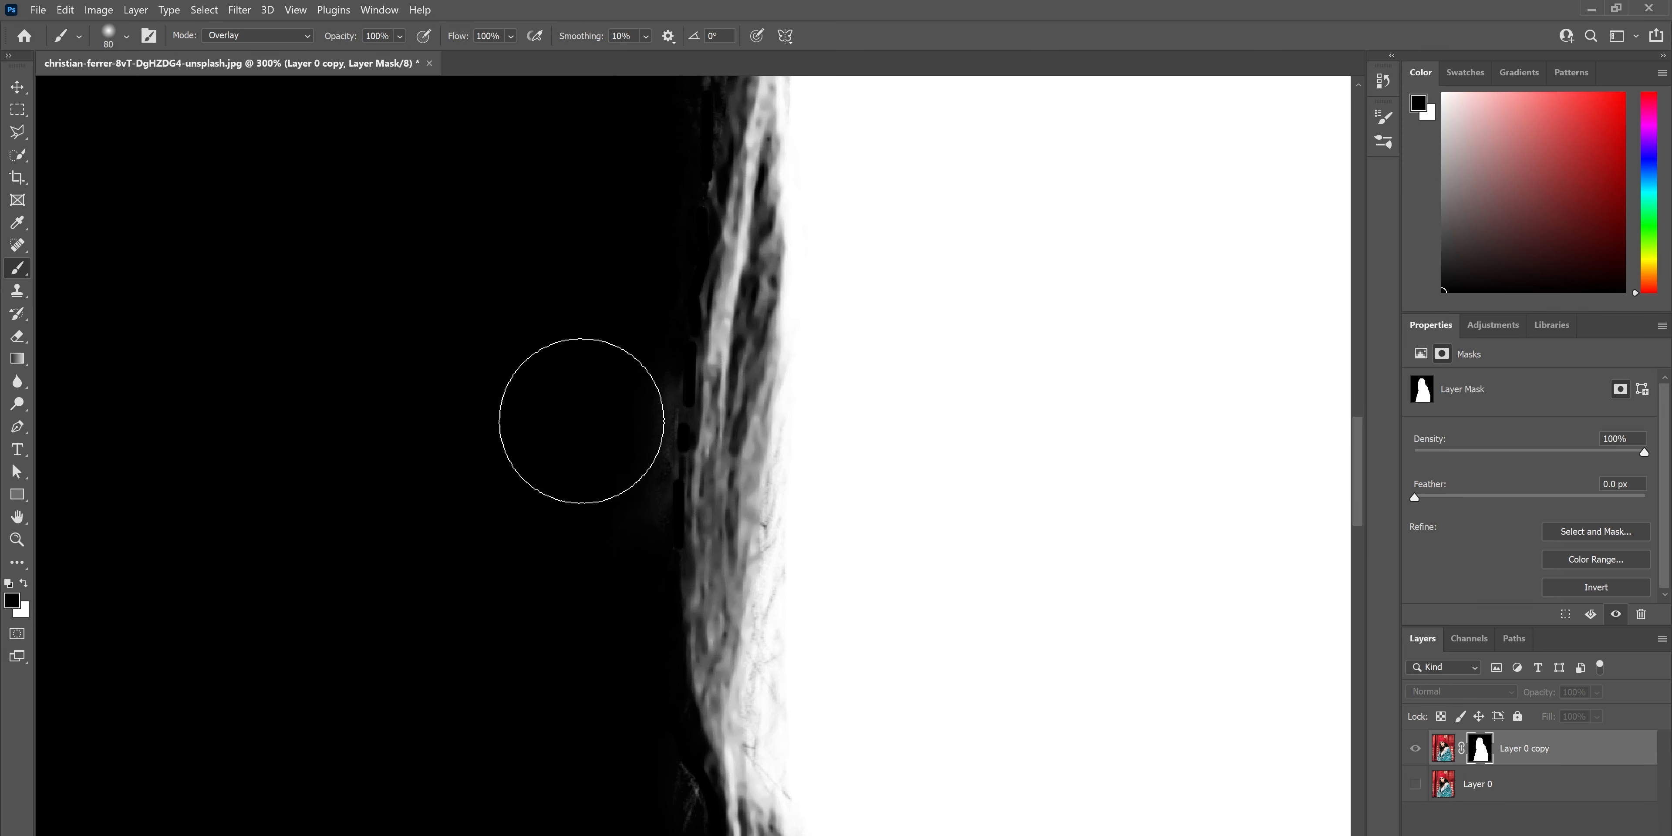
{"action": "key", "text": "bracketright"}
{"action": "key", "text": "bracketright"}
{"action": "key", "text": "bracketright"}
{"action": "key", "text": "bracketright"}
{"action": "left_click_drag", "start_coordinate": [522, 468], "coordinate": [503, 273]}
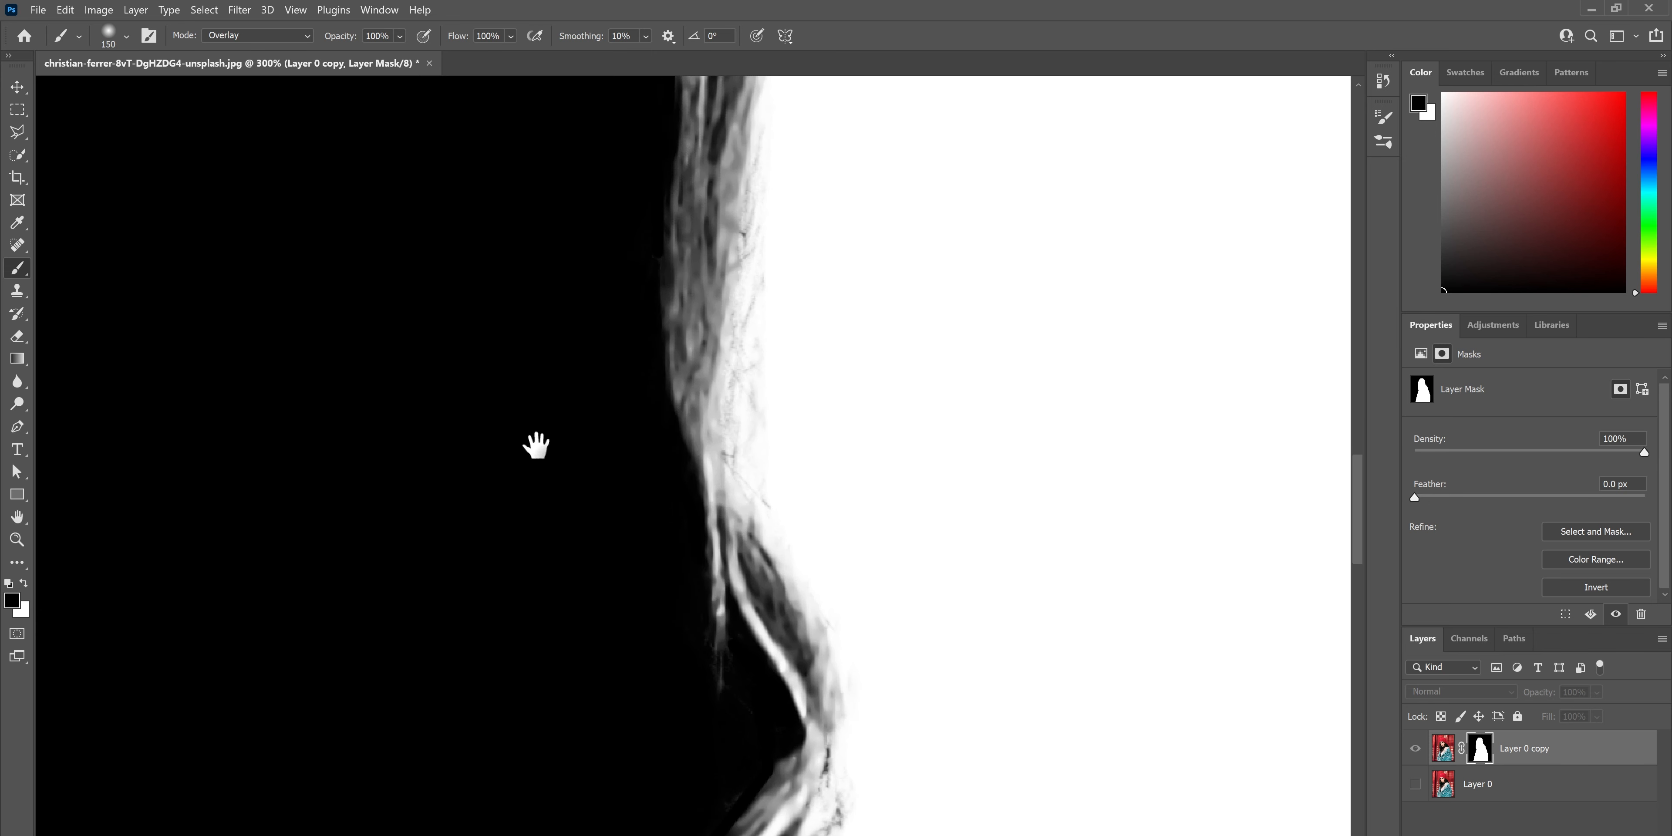
{"action": "left_click_drag", "start_coordinate": [533, 445], "coordinate": [493, 279]}
{"action": "key", "text": "ctrl+0"}
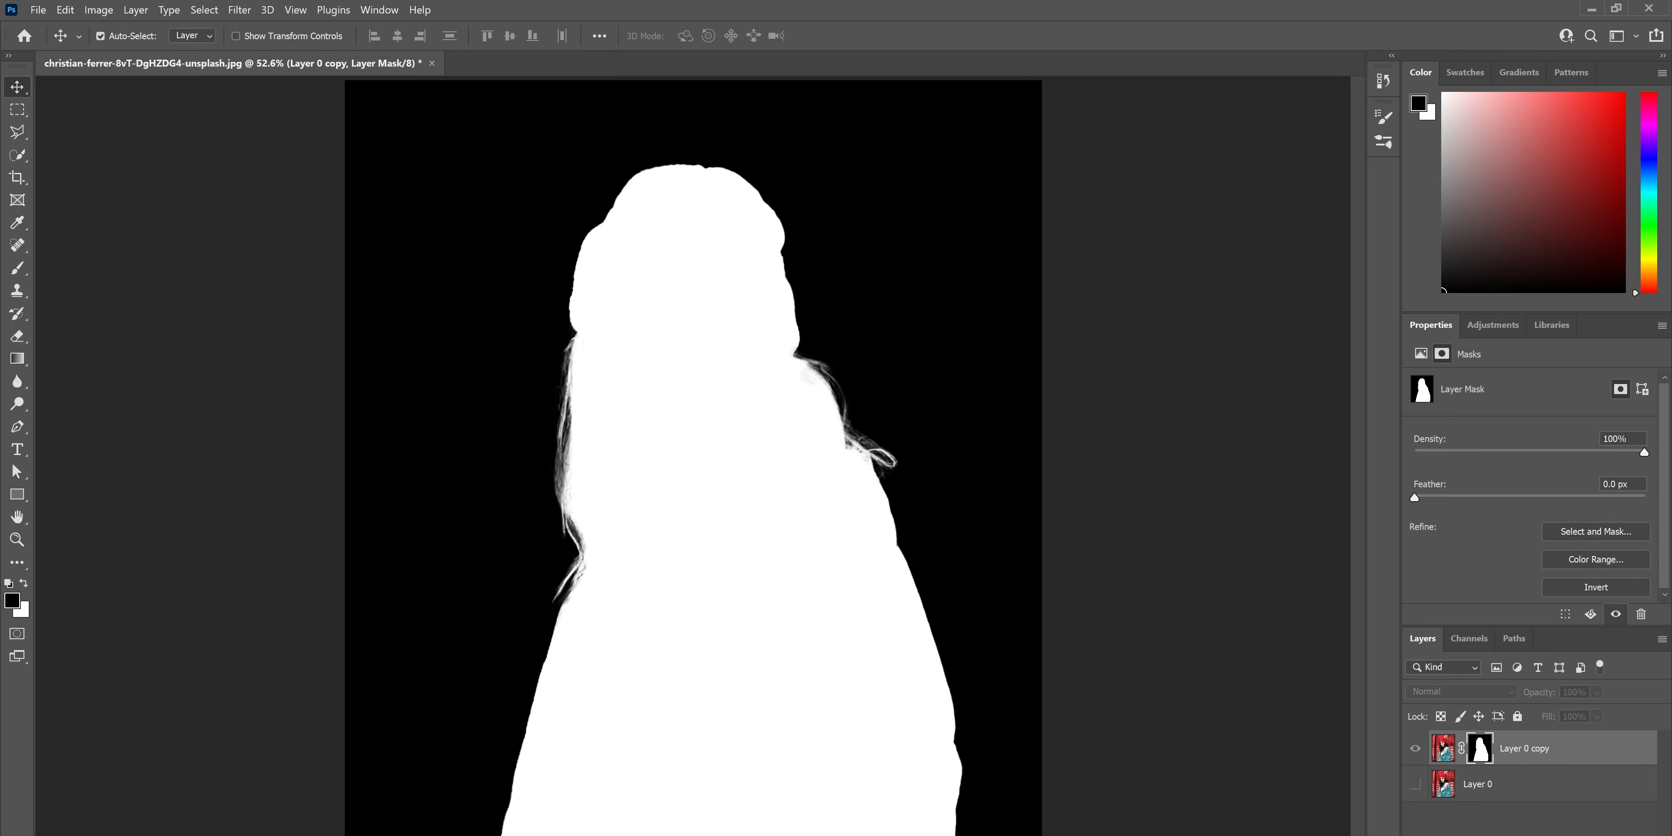
- Return from the mask to the normal image view and choose the Clone Stamp for the reddish strand in the hair beside the chin
{"action": "key", "text": "ctrl+plus"}
{"action": "key", "text": "ctrl+plus"}
{"action": "key", "text": "ctrl+plus"}
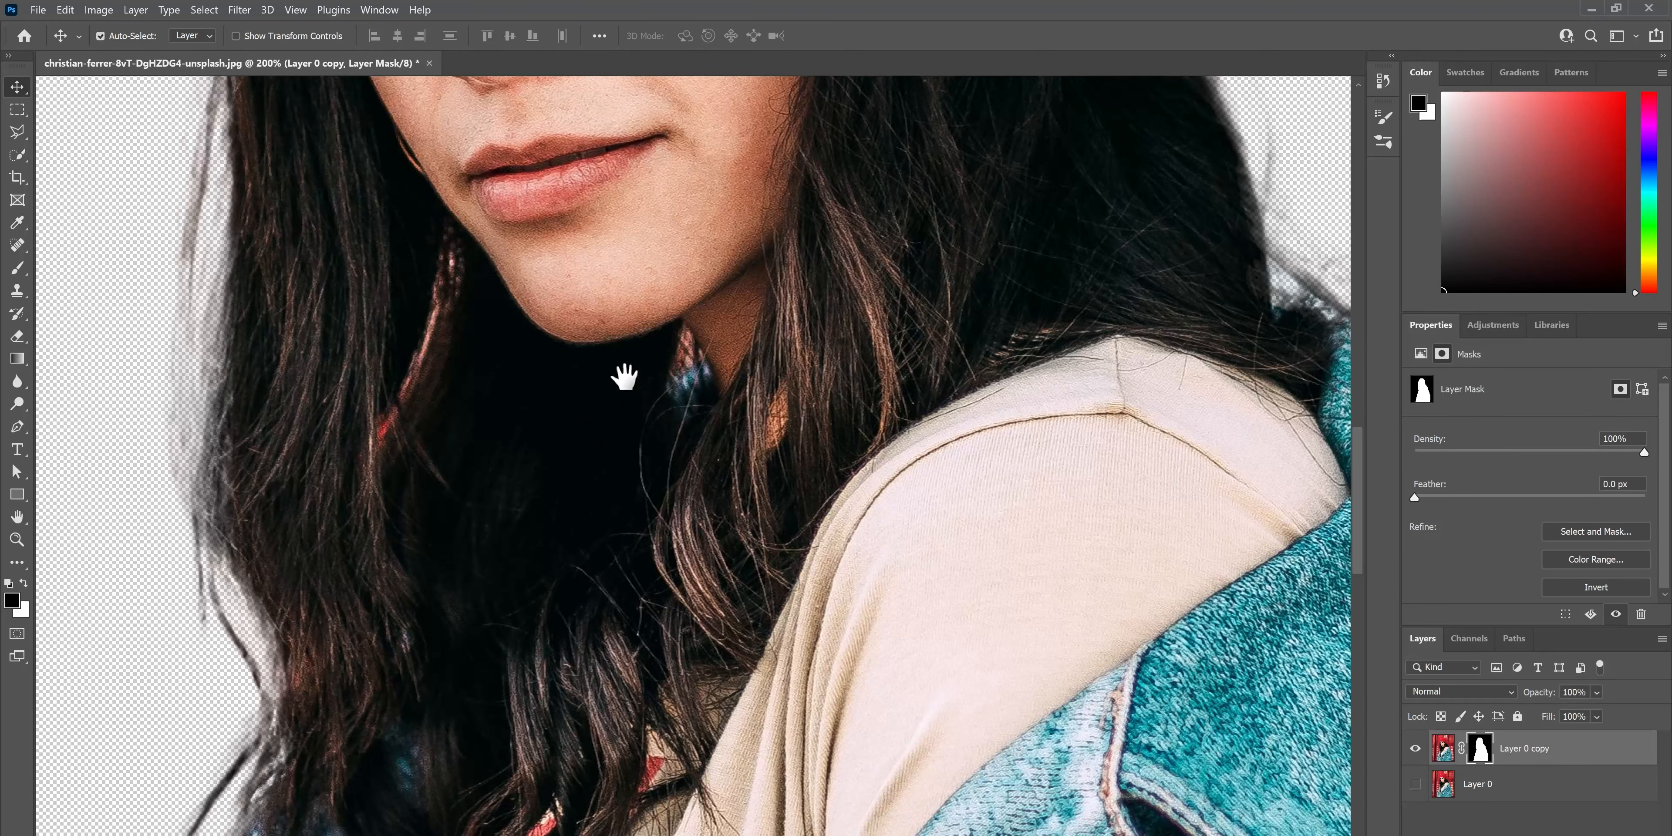
{"action": "left_click_drag", "start_coordinate": [625, 377], "coordinate": [821, 365]}
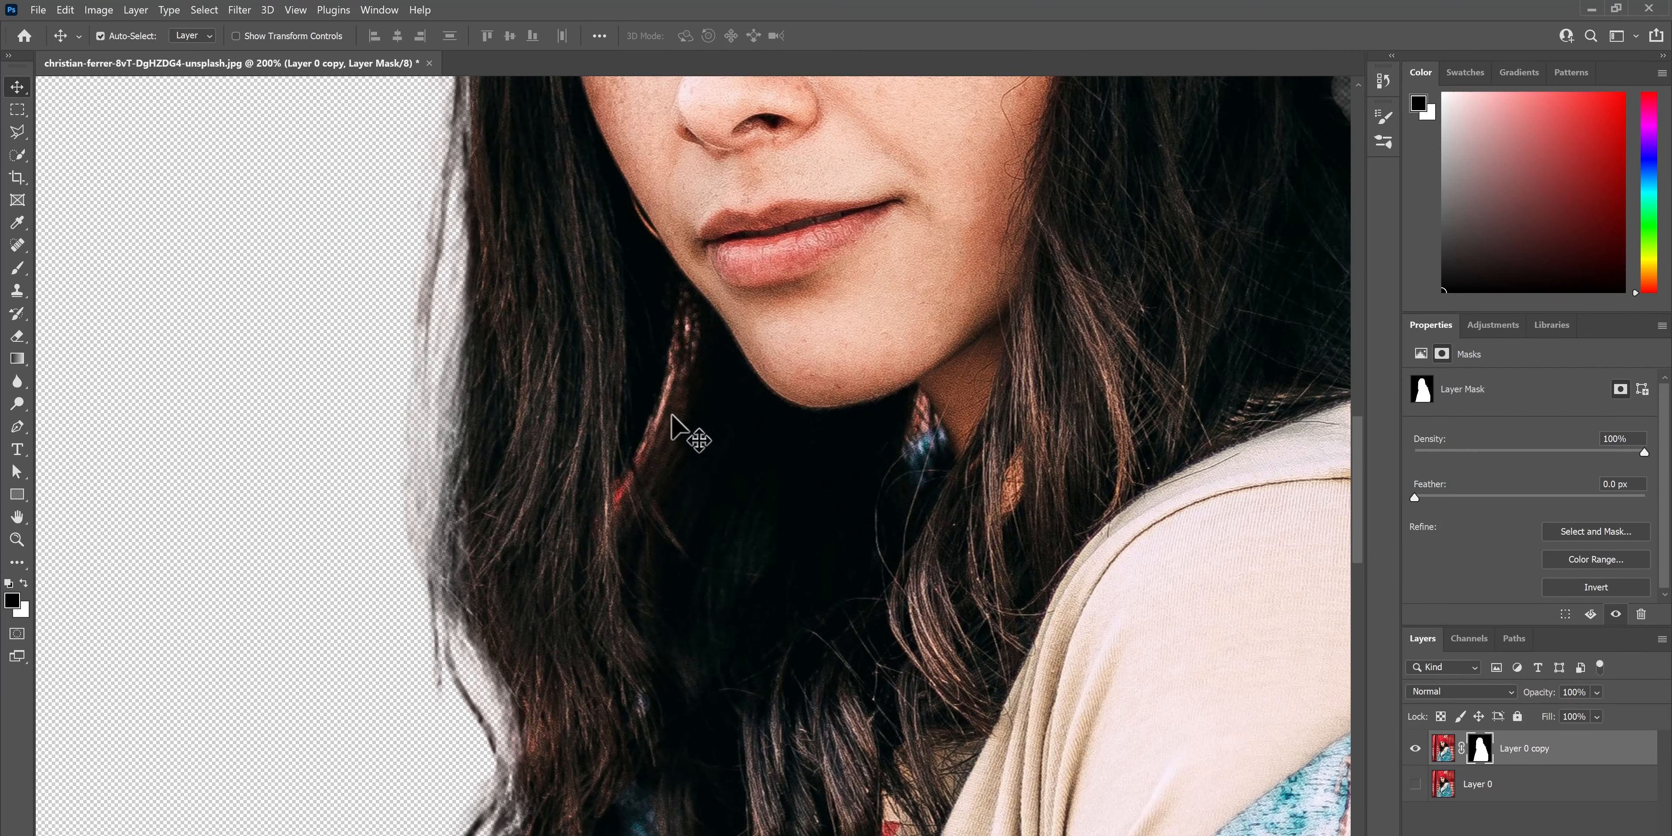
{"action": "key", "text": "b"}
{"action": "key", "text": "s"}
{"action": "key", "text": "ctrl+plus"}
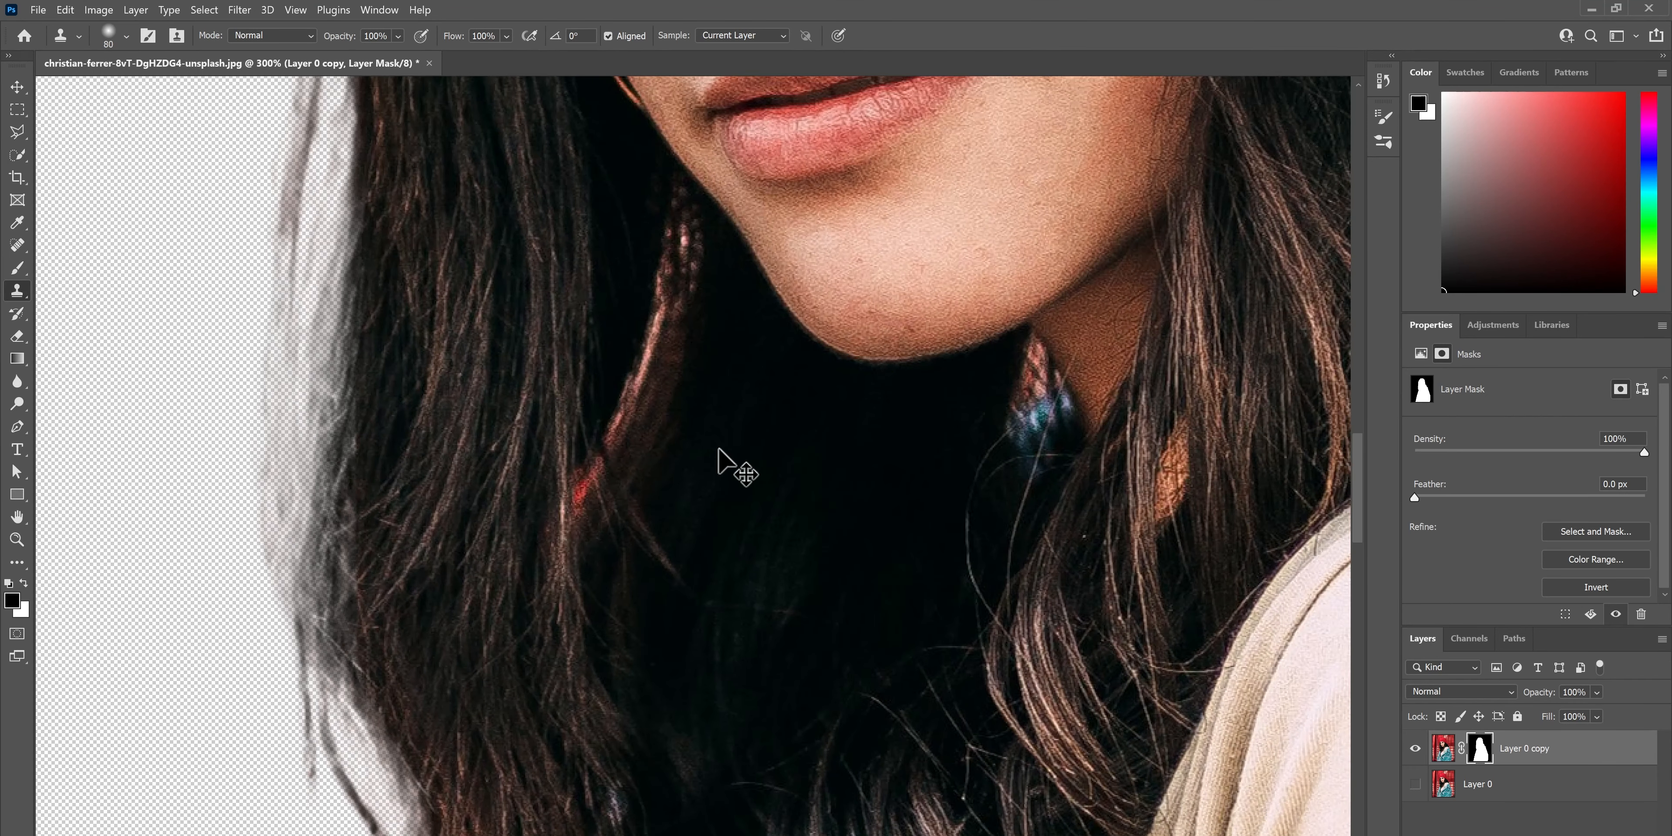
{"action": "key", "text": "ctrl+plus"}
{"action": "left_click_drag", "start_coordinate": [709, 448], "coordinate": [578, 522]}
- On Layer 0 copy's image, clone the dark area below the chin over the reddish strand using a 60 px stamp
{"action": "key", "text": "bracketleft"}
{"action": "key", "text": "bracketleft"}
{"action": "key", "text": "bracketleft"}
{"action": "key", "text": "bracketleft"}
{"action": "left_click", "coordinate": [654, 499], "text": "alt"}
{"action": "key", "text": "bracketright"}
{"action": "key", "text": "bracketright"}
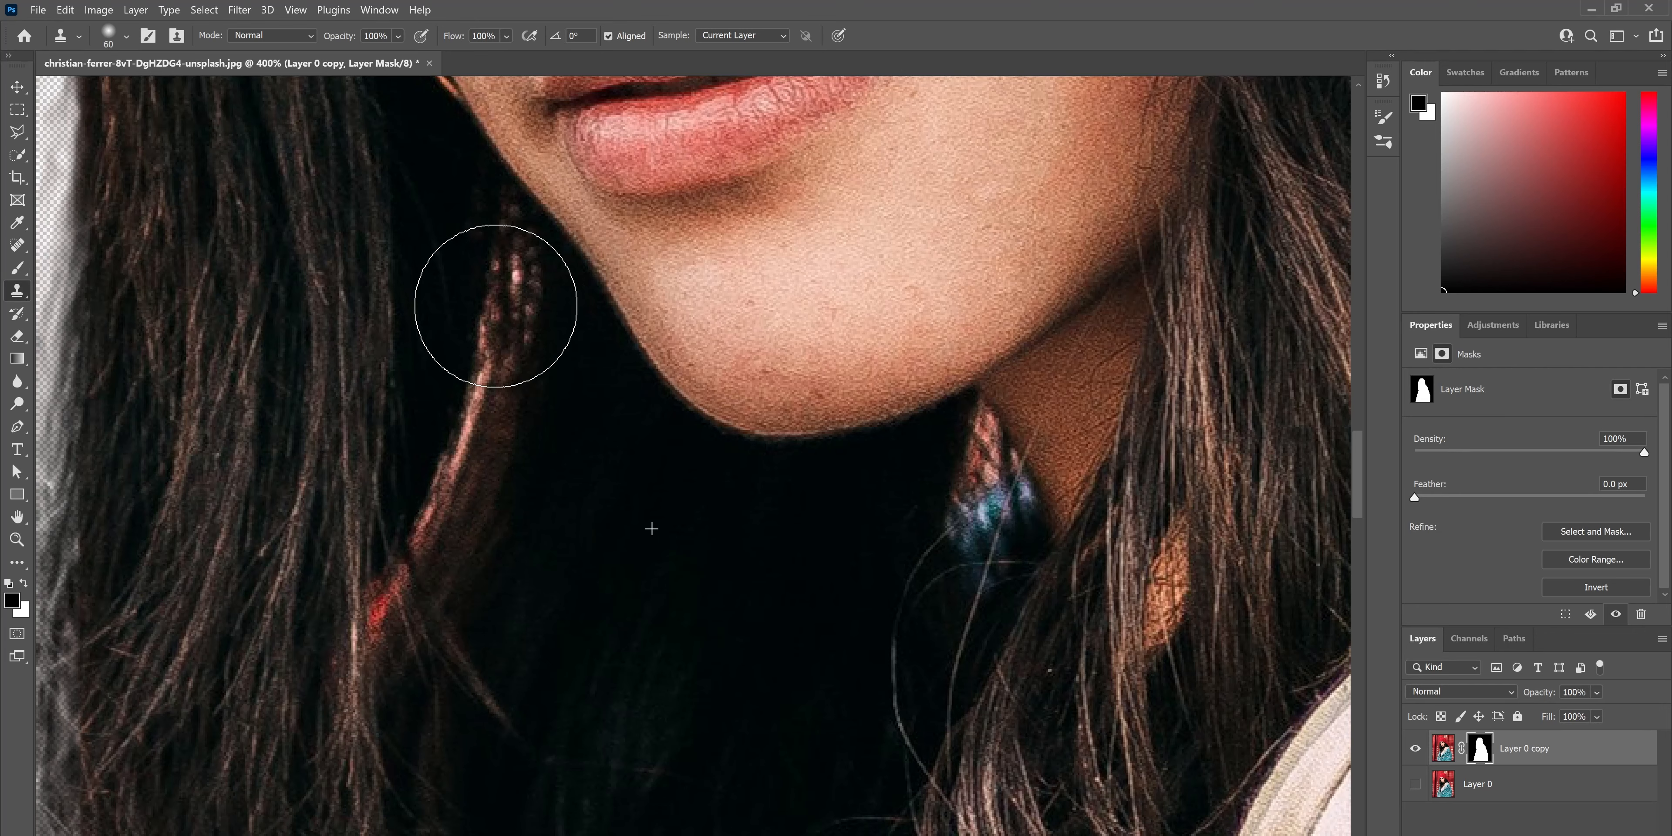
{"action": "left_click", "coordinate": [1443, 748]}
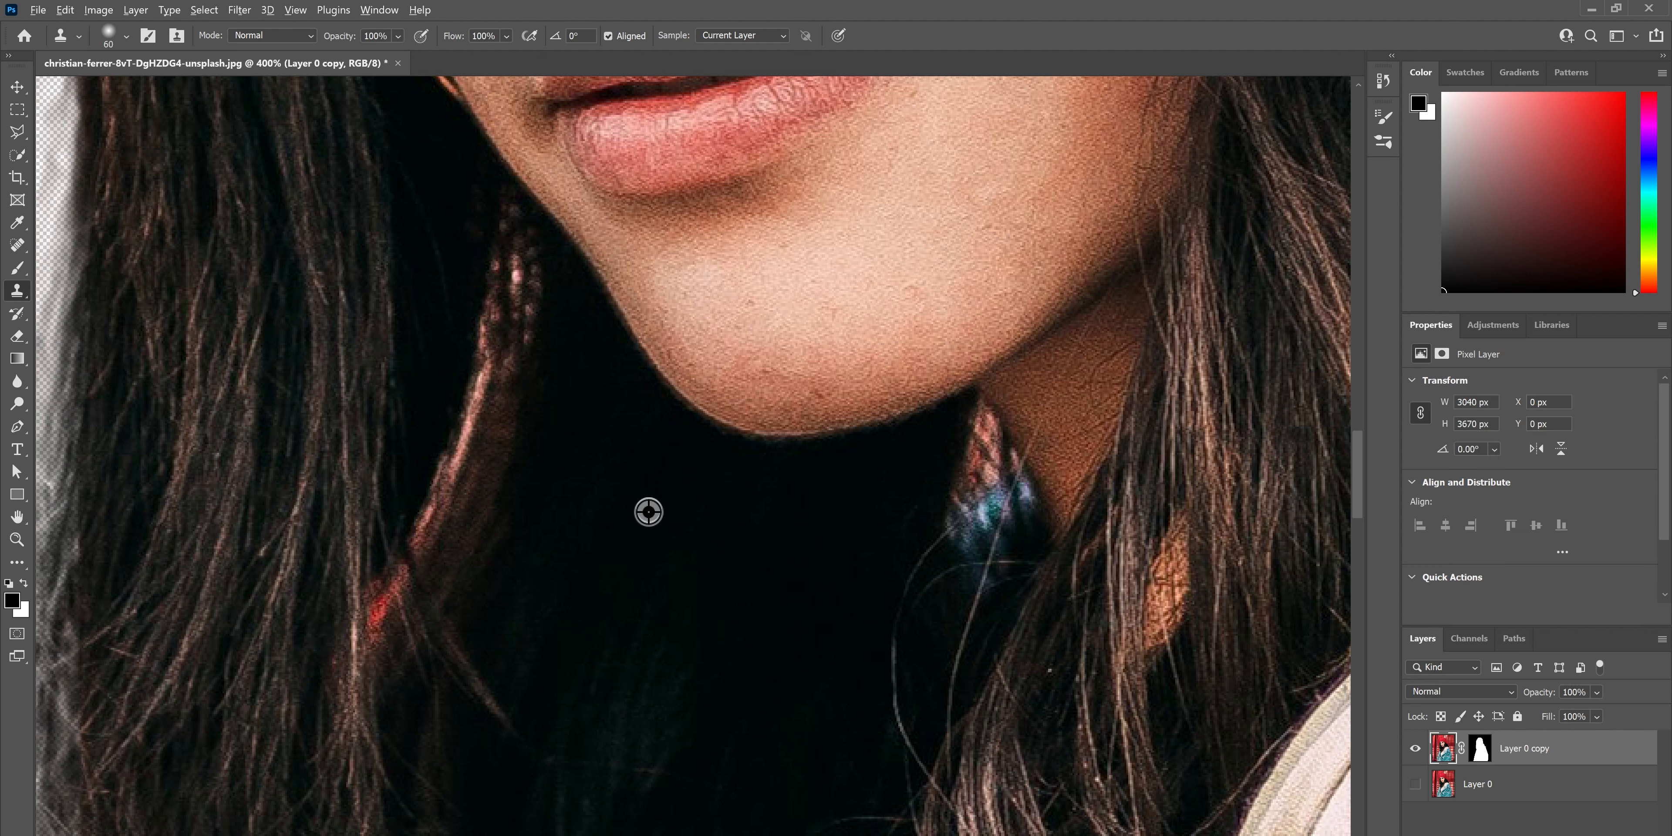
{"action": "left_click_drag", "start_coordinate": [454, 473], "coordinate": [494, 383]}
{"action": "mouse_move", "coordinate": [502, 279]}
{"action": "left_mouse_down"}
{"action": "mouse_move", "coordinate": [491, 236]}
{"action": "mouse_move", "coordinate": [515, 330]}
{"action": "mouse_move", "coordinate": [501, 288]}
{"action": "left_mouse_up"}
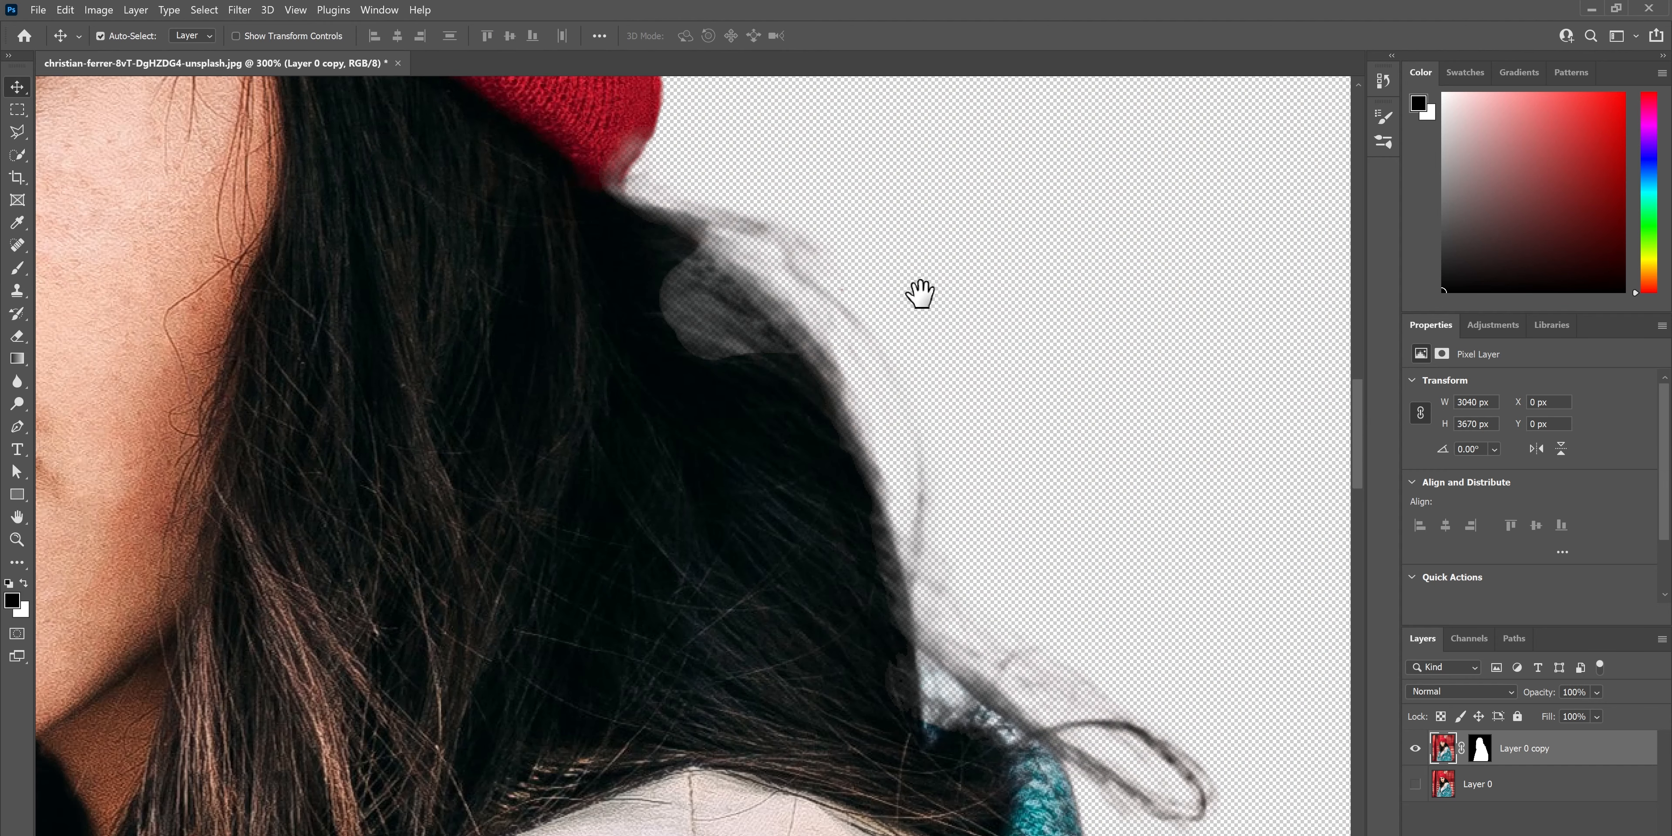
- Paint white on the layer mask in Normal mode to restore the semi-transparent hair patch below the beanie and the beanie's lower edge
{"action": "mouse_move", "coordinate": [920, 293]}
{"action": "left_mouse_down"}
{"action": "mouse_move", "coordinate": [1026, 403]}
{"action": "mouse_move", "coordinate": [1138, 399]}
{"action": "left_mouse_up"}
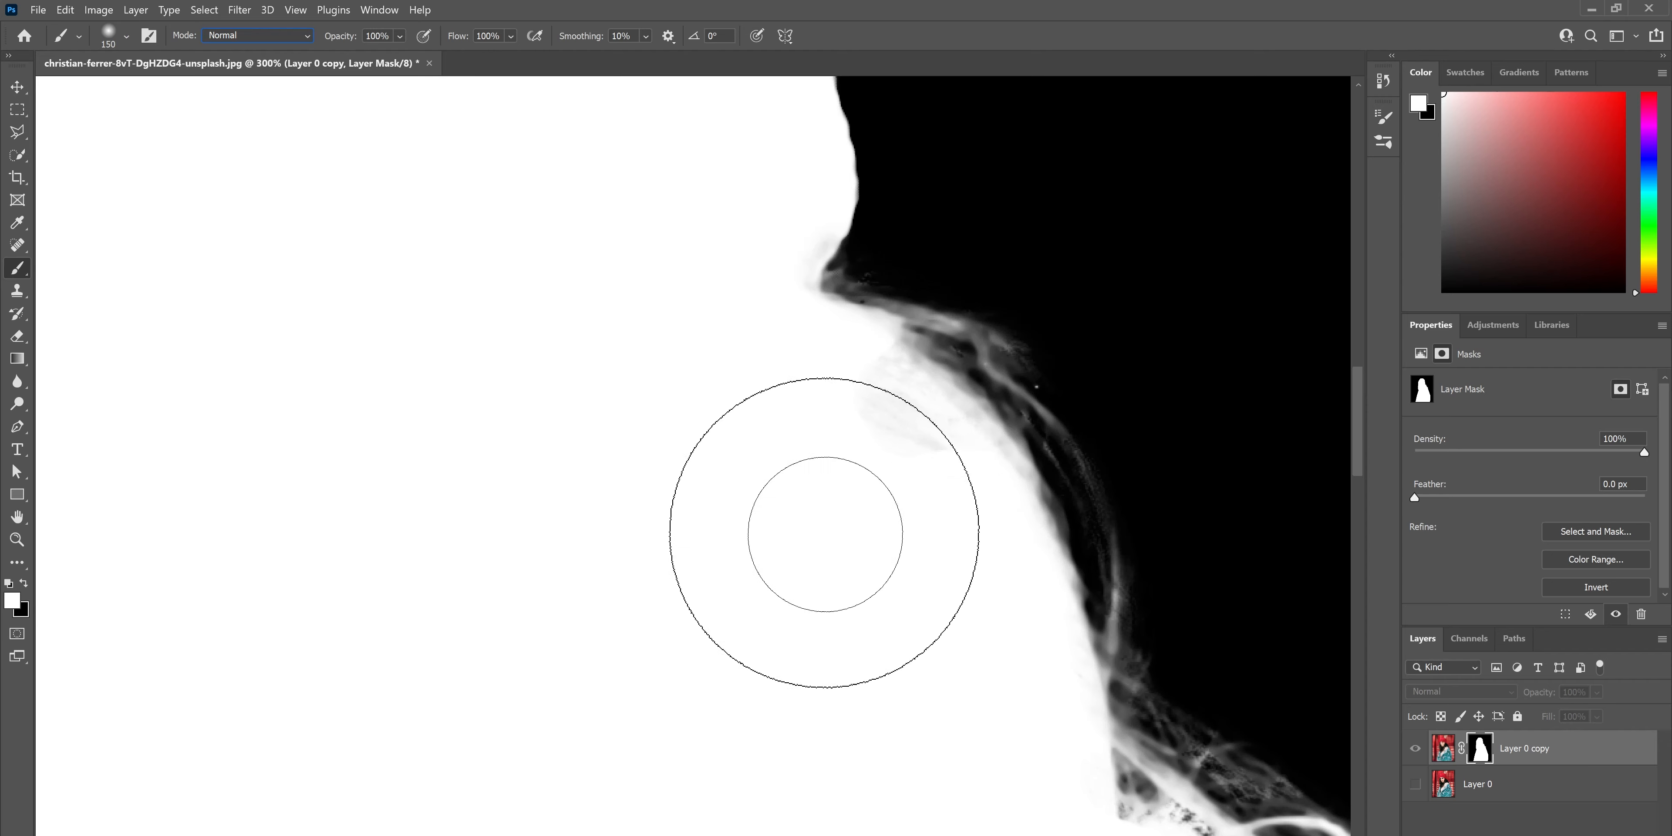
{"action": "mouse_move", "coordinate": [825, 532]}
{"action": "left_mouse_down"}
{"action": "mouse_move", "coordinate": [862, 455]}
{"action": "mouse_move", "coordinate": [846, 448]}
{"action": "left_mouse_up"}
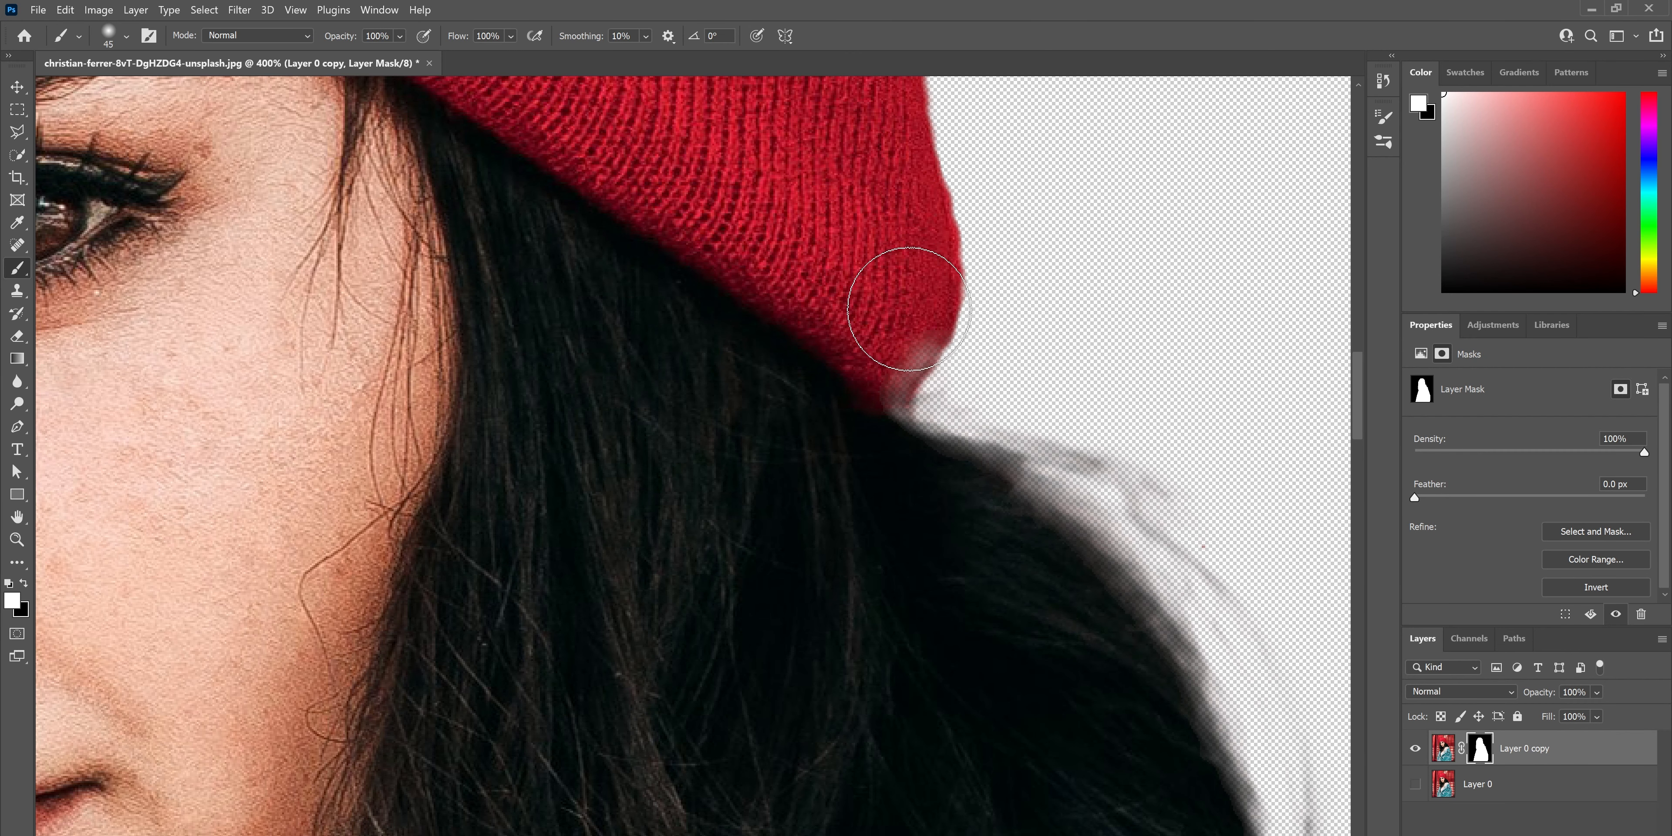
{"action": "key", "text": "bracketleft"}
{"action": "mouse_move", "coordinate": [909, 308]}
{"action": "left_mouse_down"}
{"action": "mouse_move", "coordinate": [857, 390]}
{"action": "mouse_move", "coordinate": [874, 446]}
{"action": "left_mouse_up"}
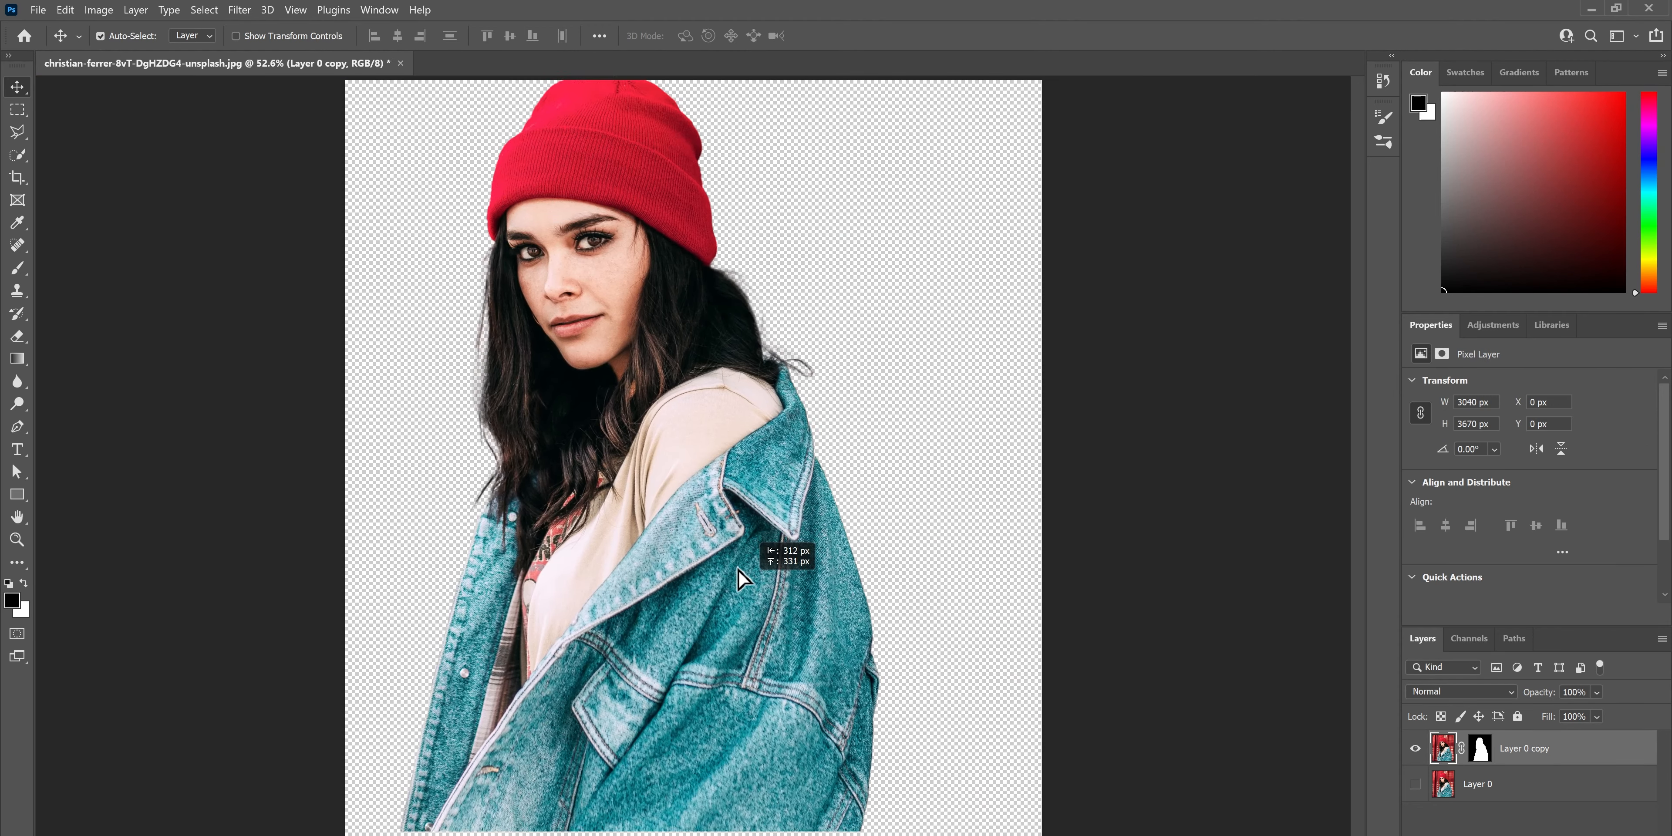
- Try moving the cutout around on the transparent canvas
{"action": "left_click_drag", "start_coordinate": [737, 569], "coordinate": [832, 610]}
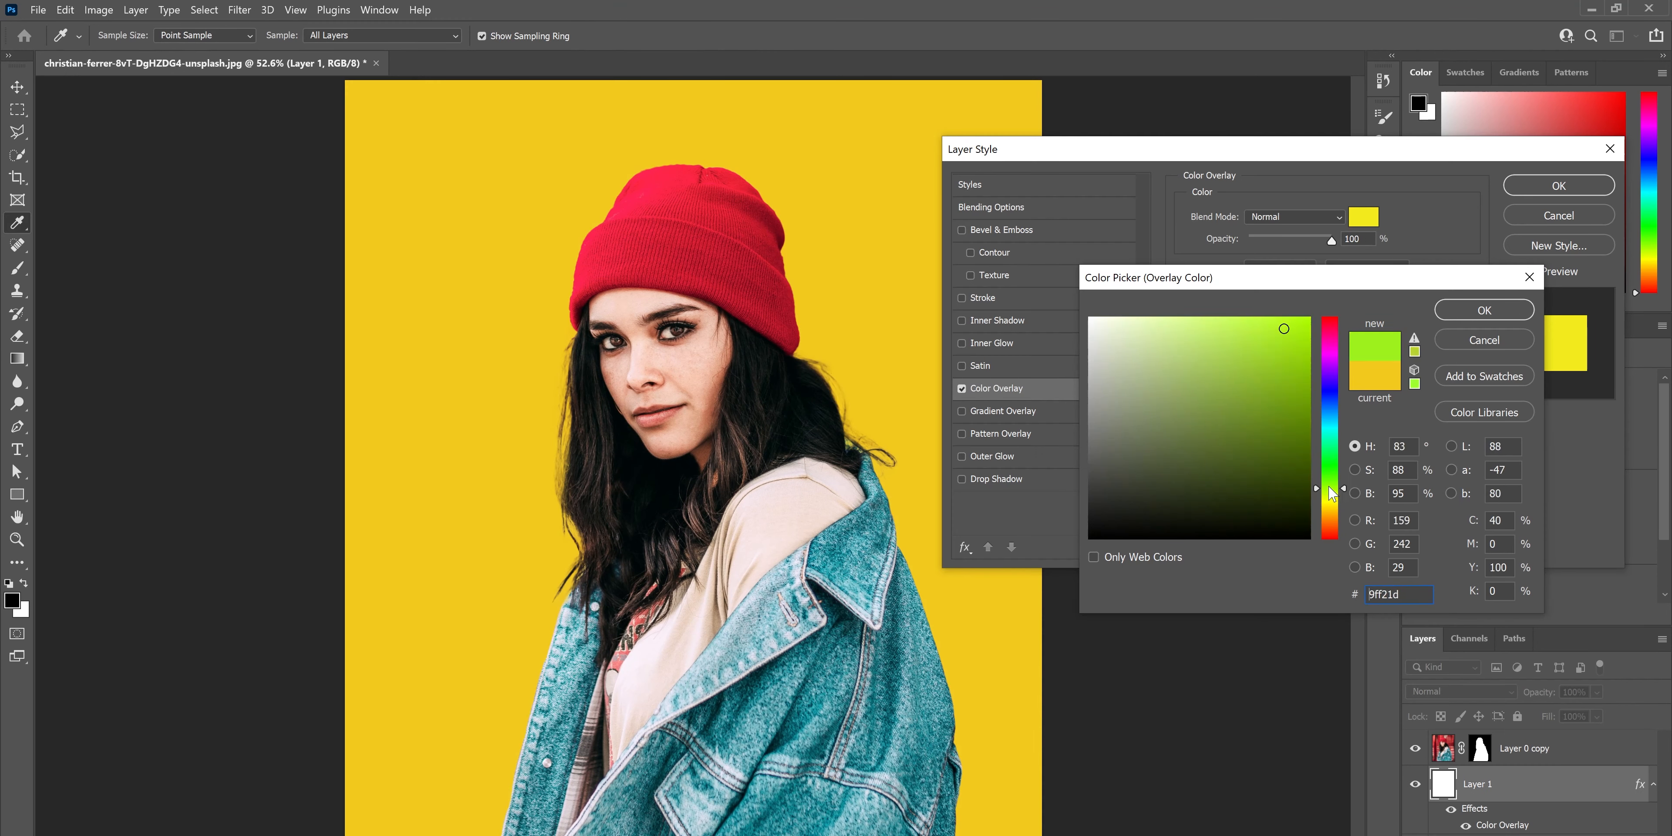
- Shift the hue of the Color Overlay on Layer 1, the background behind the cutout
{"action": "left_click_drag", "start_coordinate": [1331, 493], "coordinate": [1329, 356]}
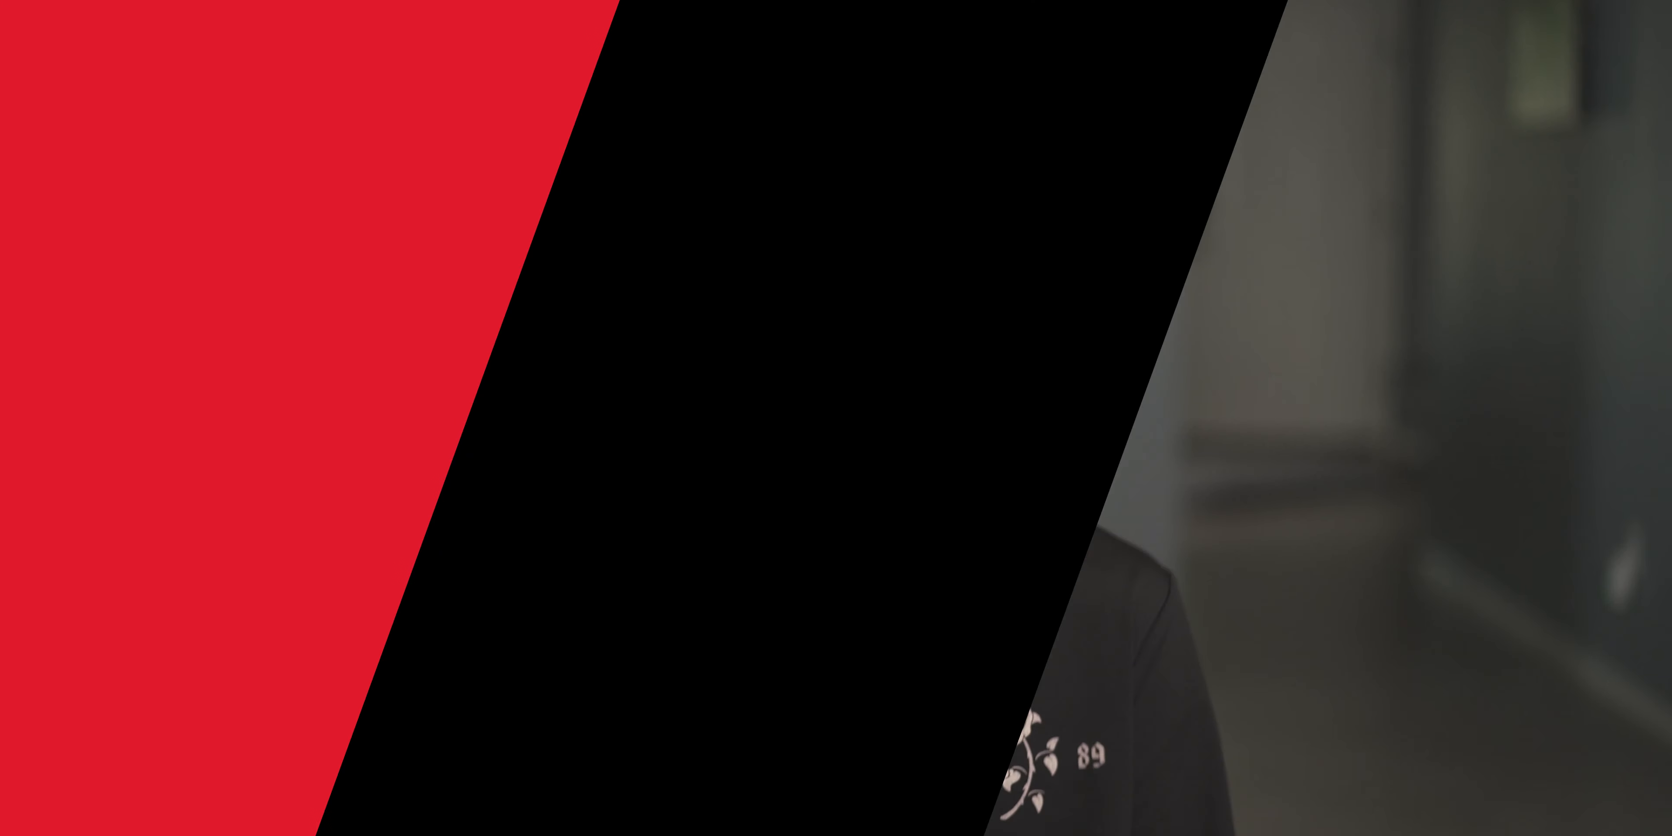